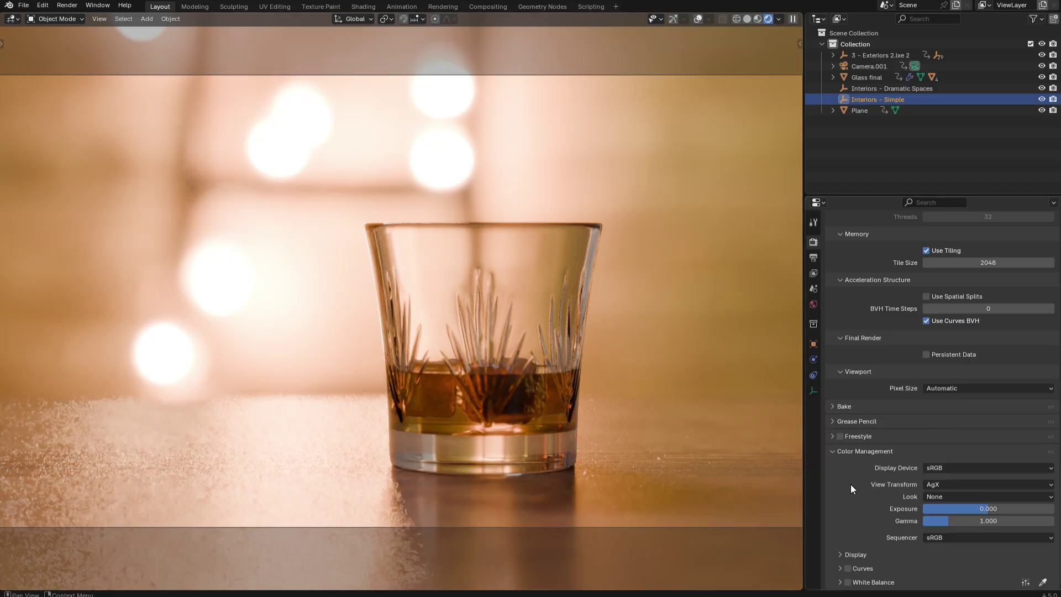
- Switch Blender's view transform to Filmic, back to AgX, then to Standard to compare them
left_click(962, 484)
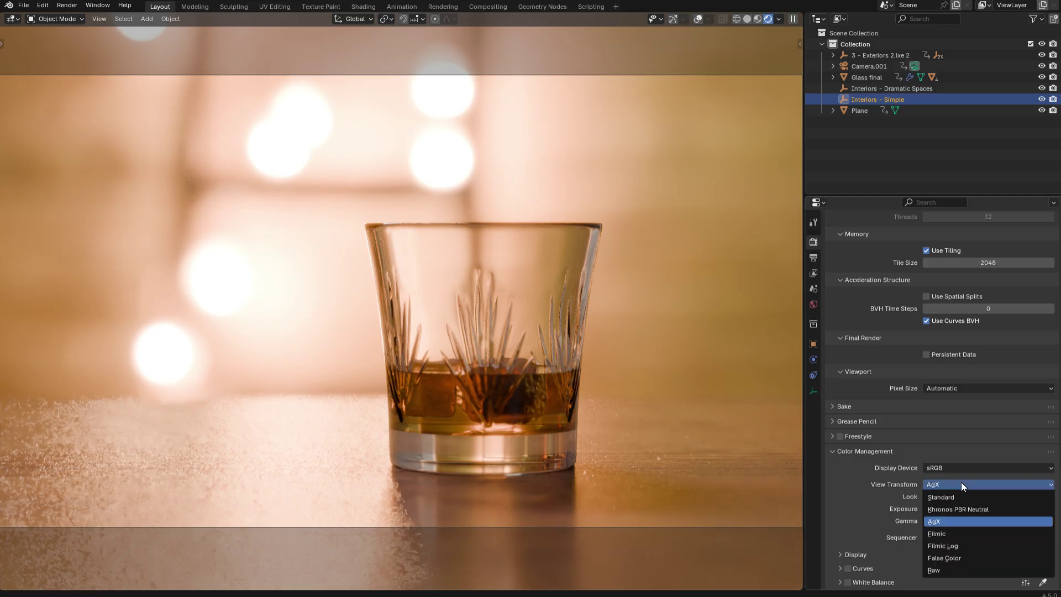
left_click(954, 533)
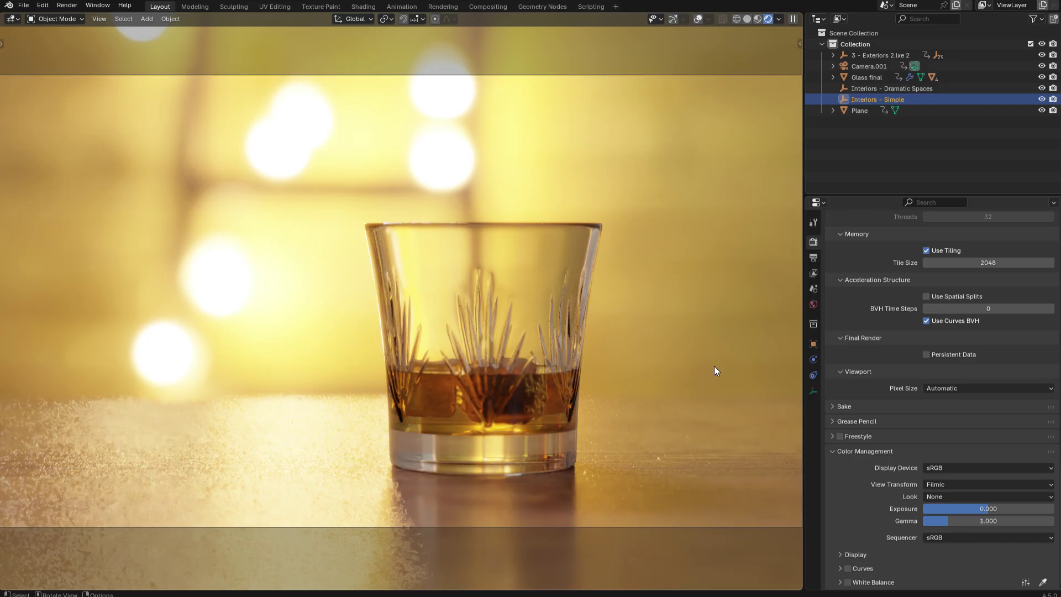
left_click(944, 482)
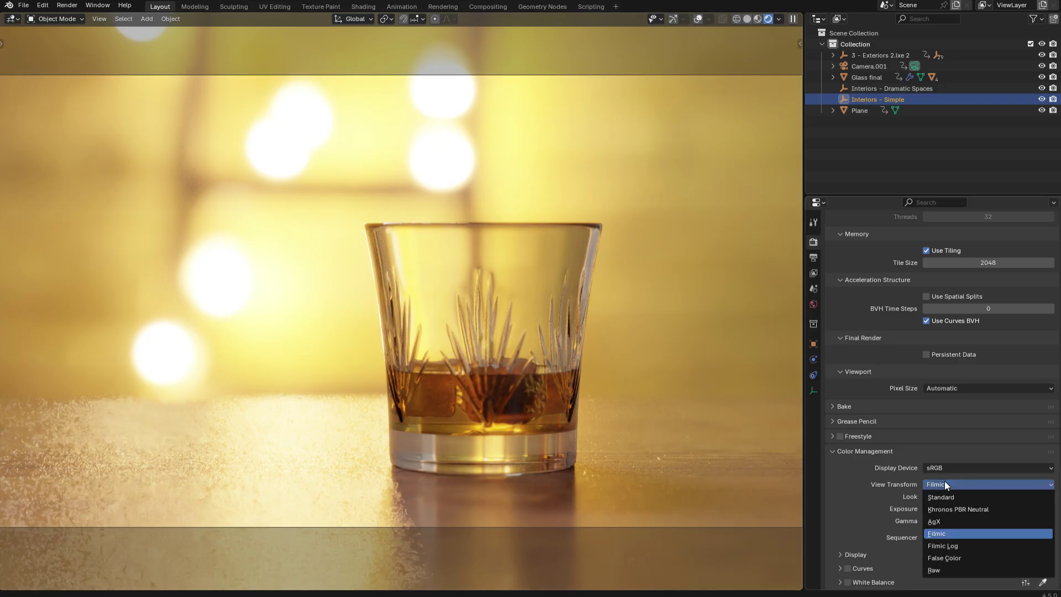
key("Return")
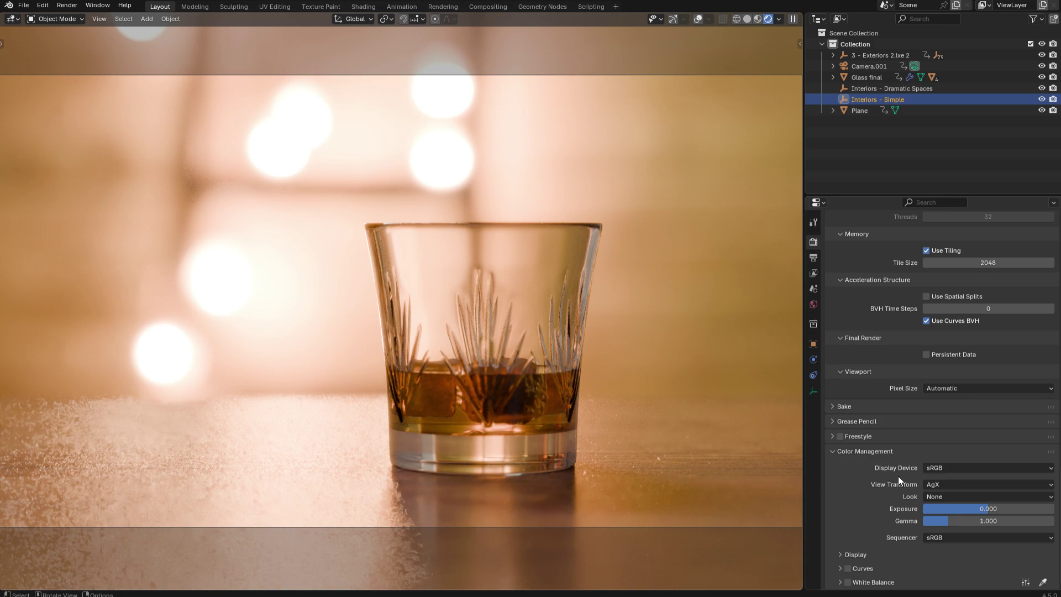
left_click(960, 487)
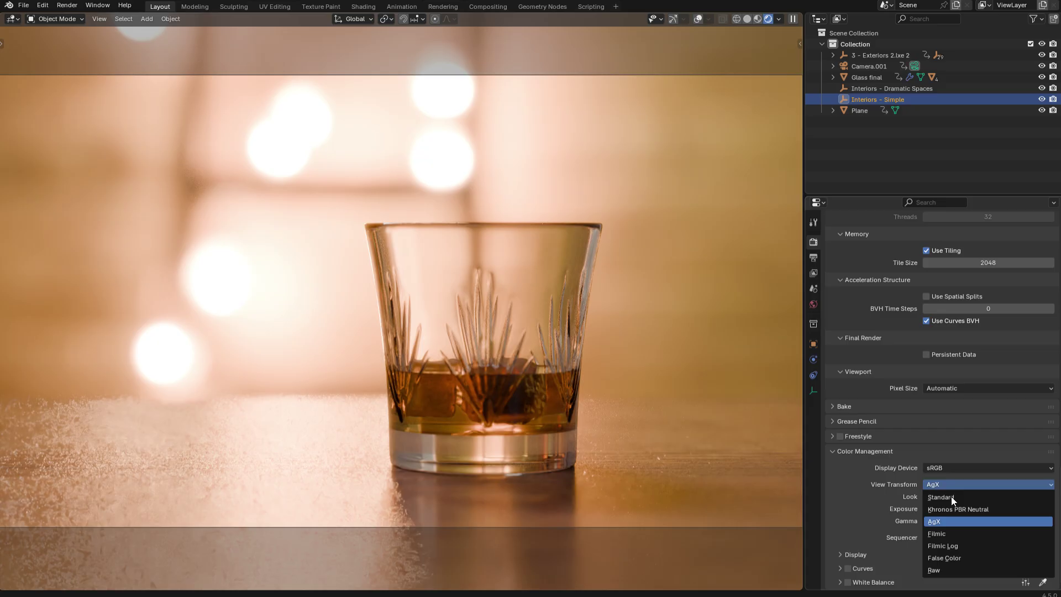
left_click(950, 497)
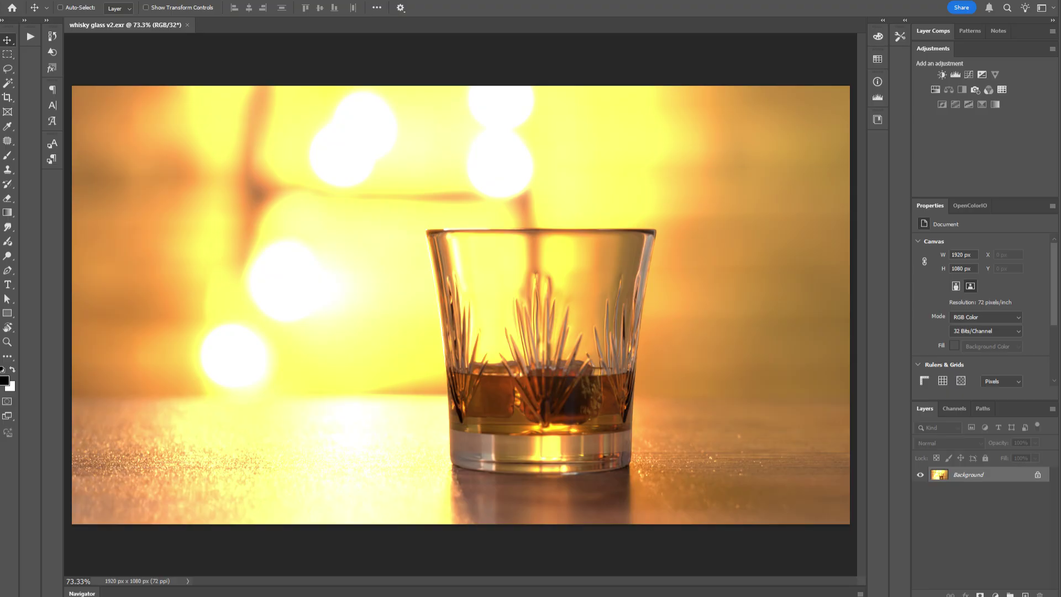
- Navigate File Explorer into Blender 4.5 › 4.5 › datafiles › colormanagement
mouse_move(337, 589)
left_click(365, 587)
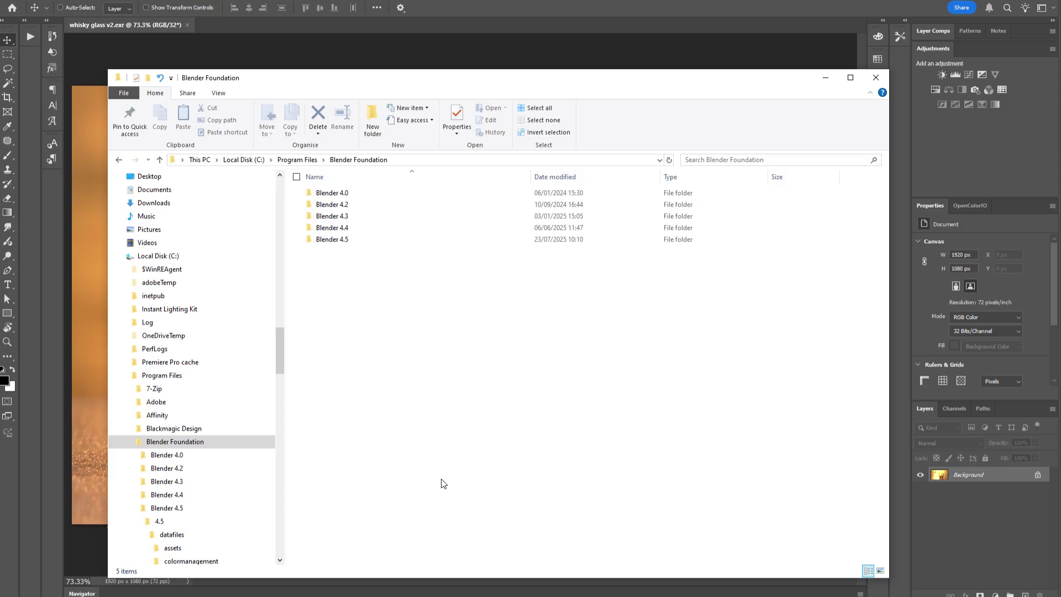
double_click(334, 239)
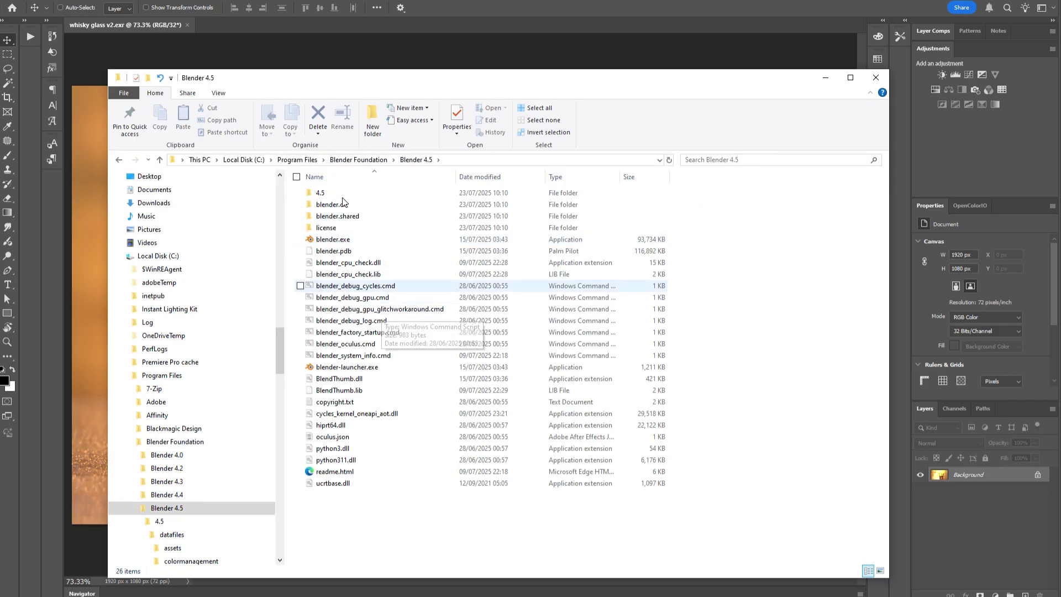
double_click(337, 195)
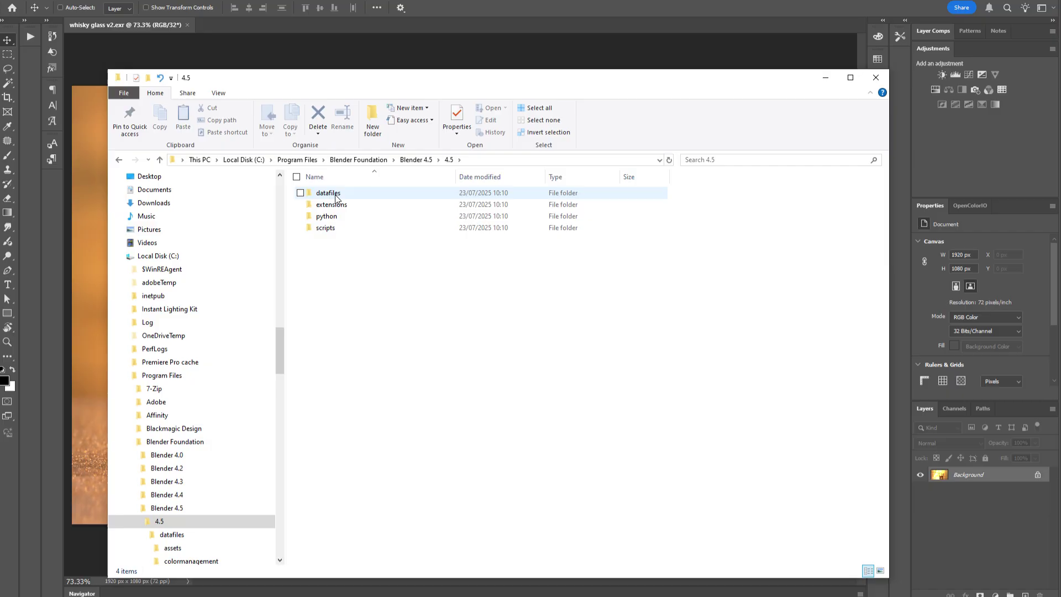
double_click(328, 192)
double_click(338, 205)
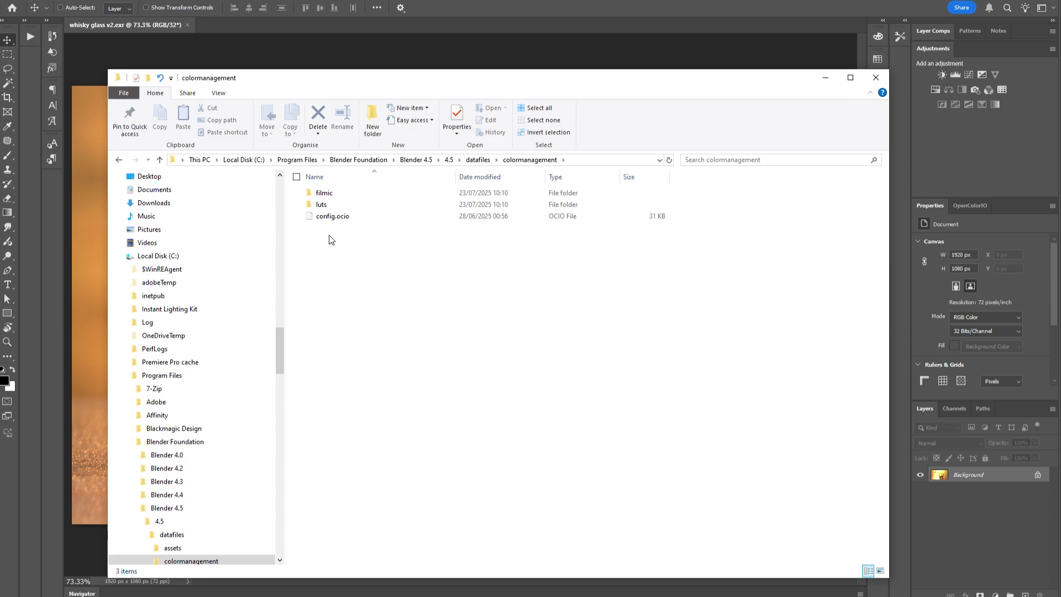
- Check the colormanagement folder's full path in the address bar, then return to Photoshop
left_click(572, 159)
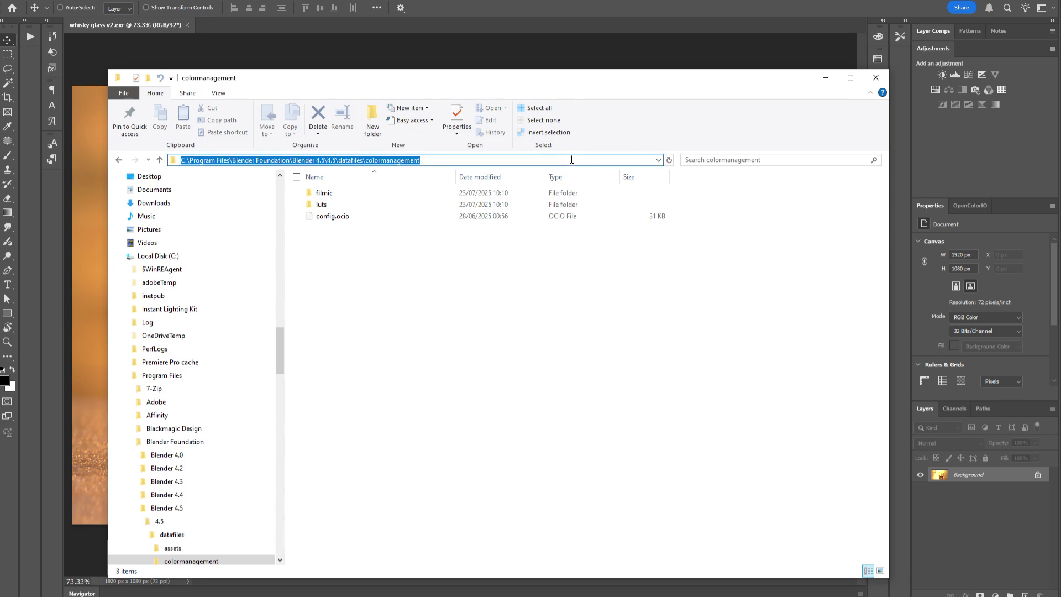
left_click(420, 290)
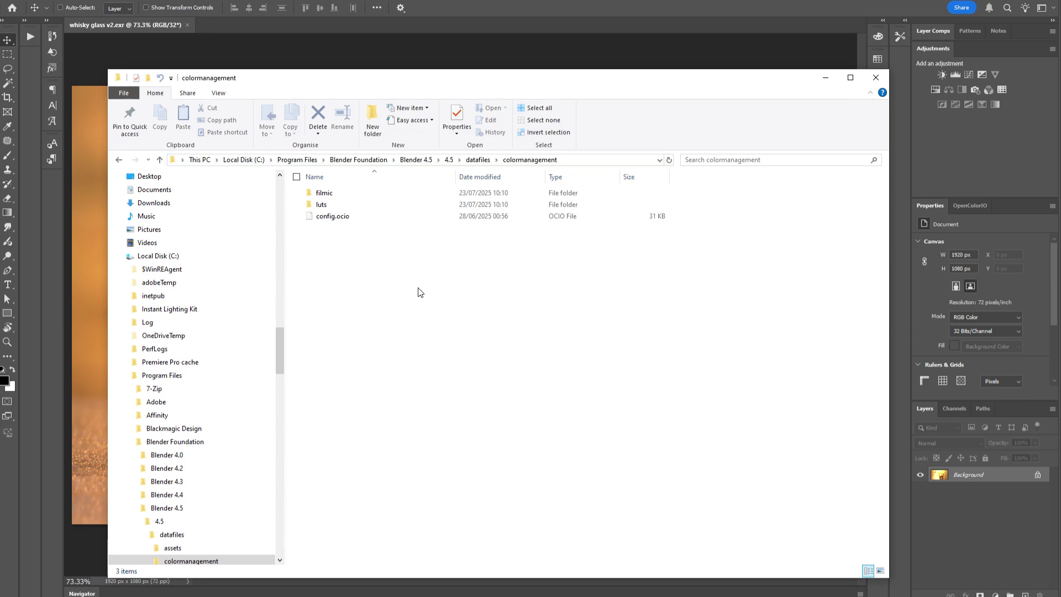
left_click(549, 10)
- Load Blender 4.5's config.ocio as a Custom OpenColorIO configuration and close the settings
key("alt+e")
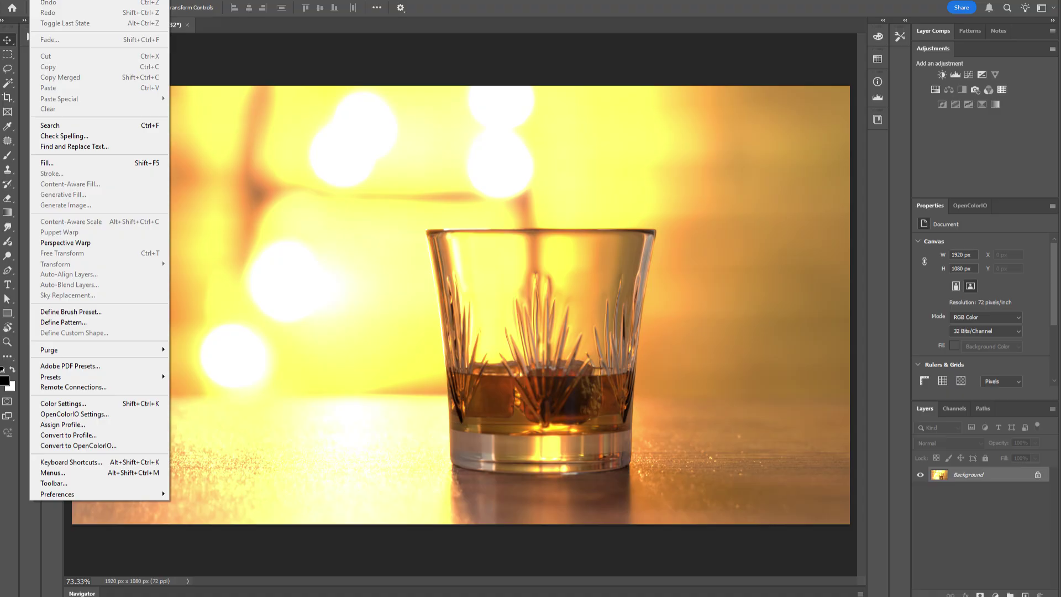
left_click(87, 413)
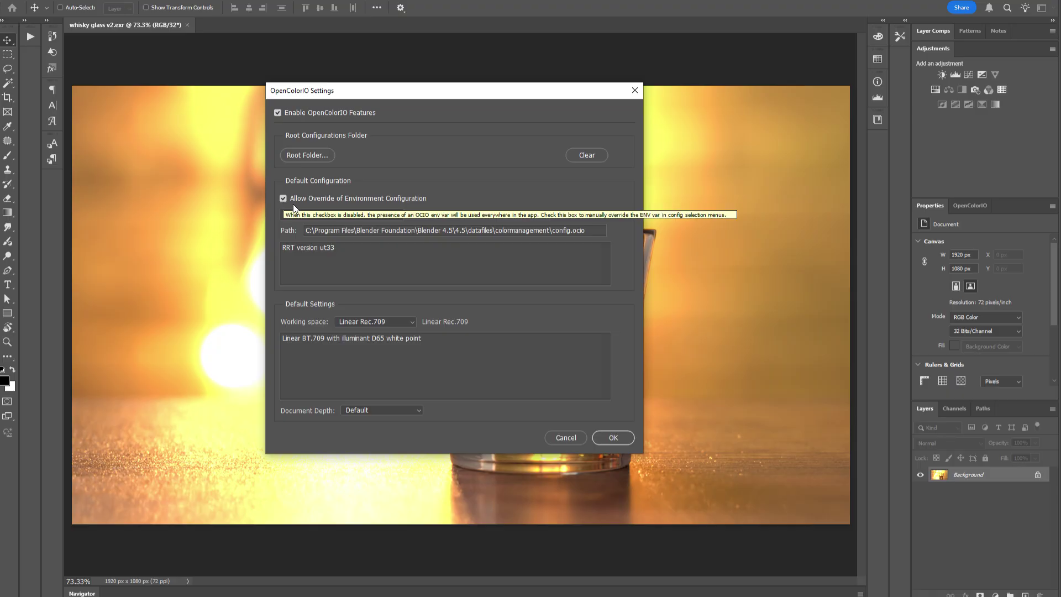
left_click(320, 214)
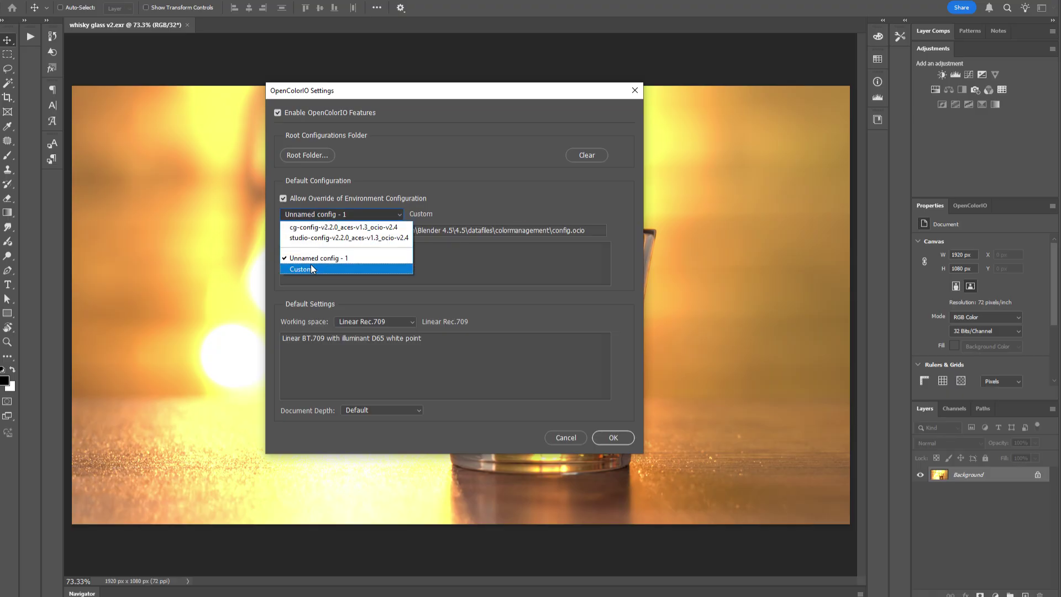
left_click(347, 269)
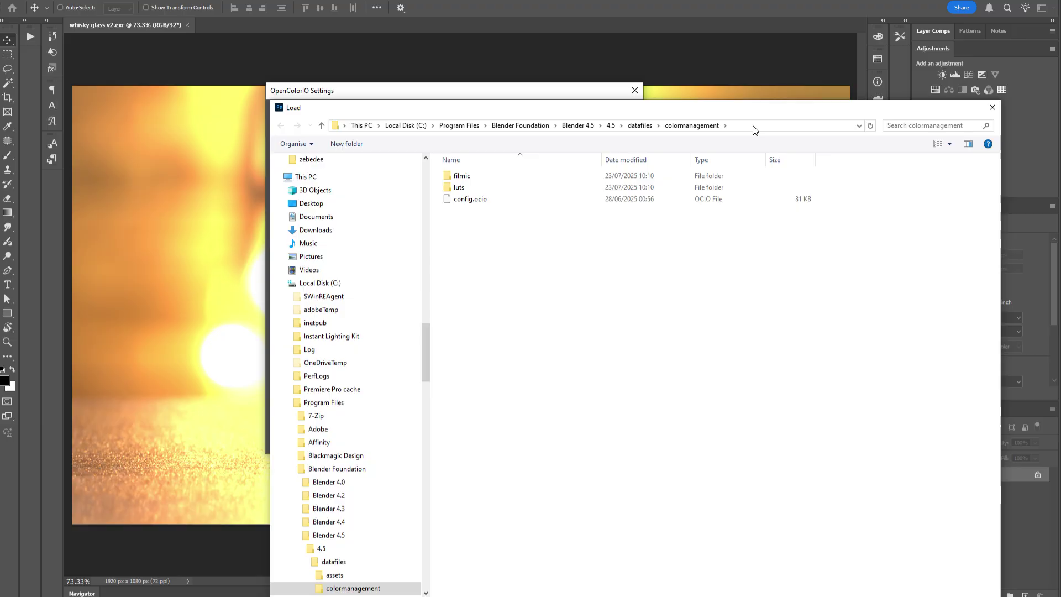
left_click(468, 200)
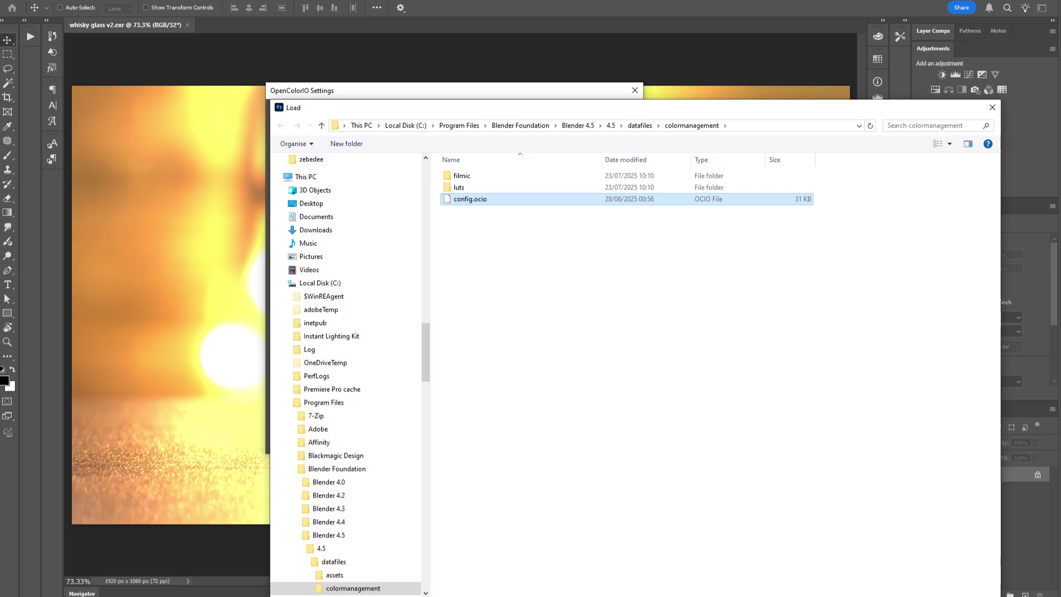
key("Return")
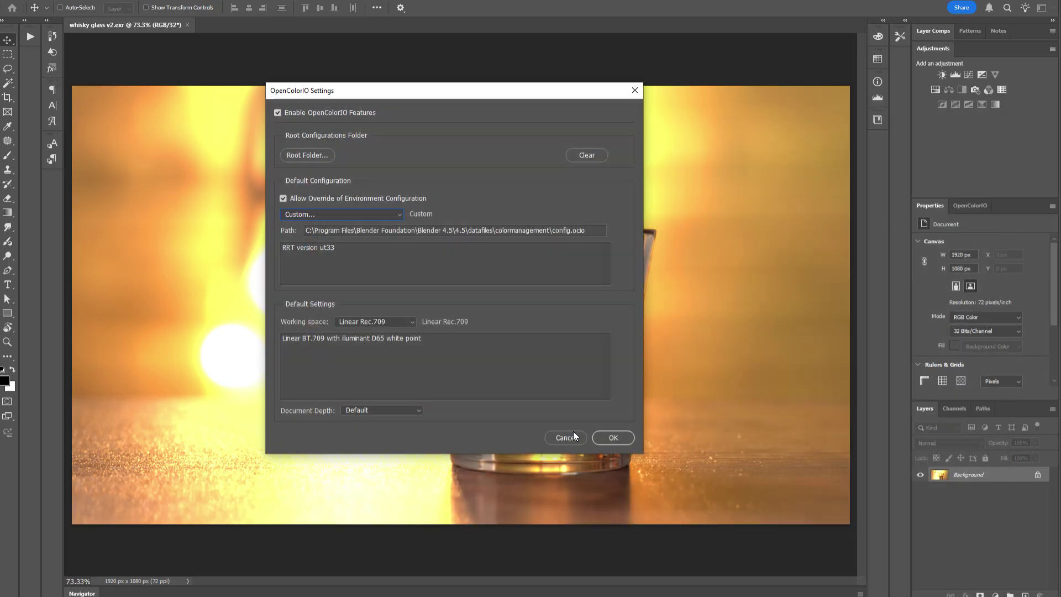
left_click(566, 436)
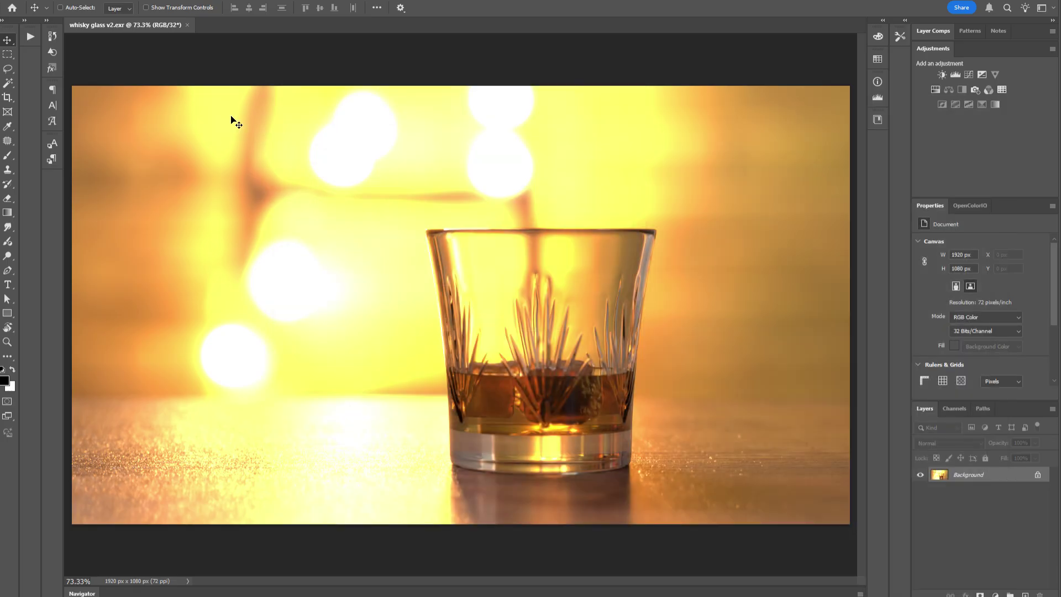
- Open whisky glass v2.exr with OpenColorIO as an embedded smart object using Linear Rec.709 input
left_click(17, 2)
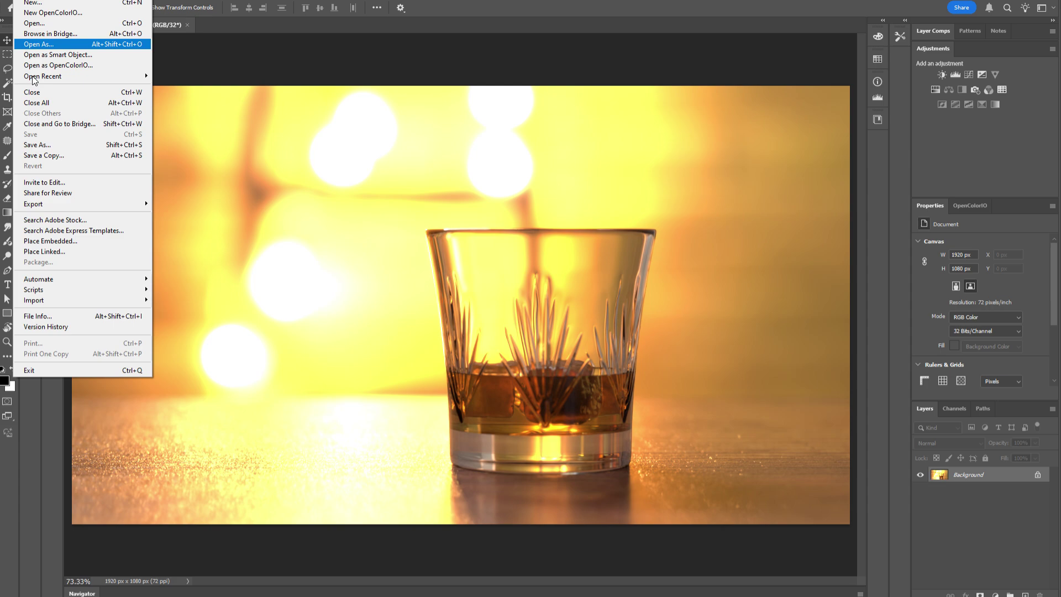
left_click(49, 66)
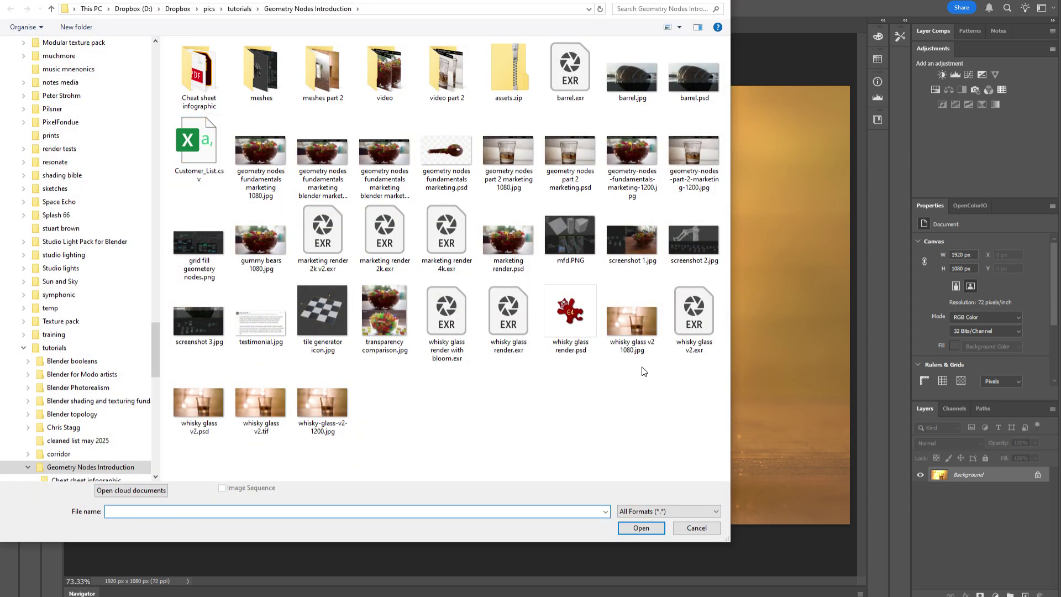
double_click(700, 322)
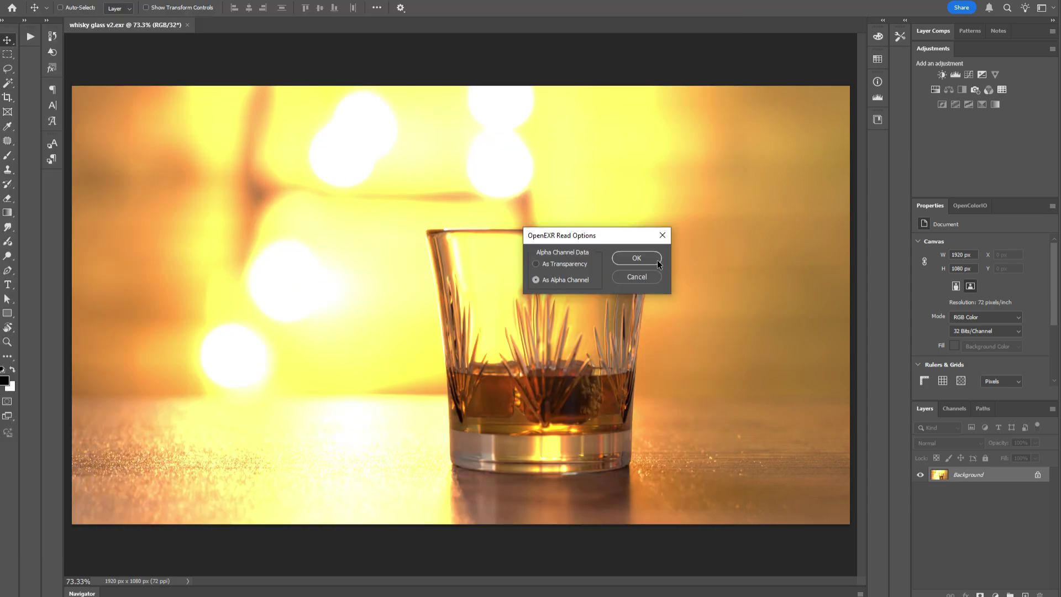
left_click(635, 260)
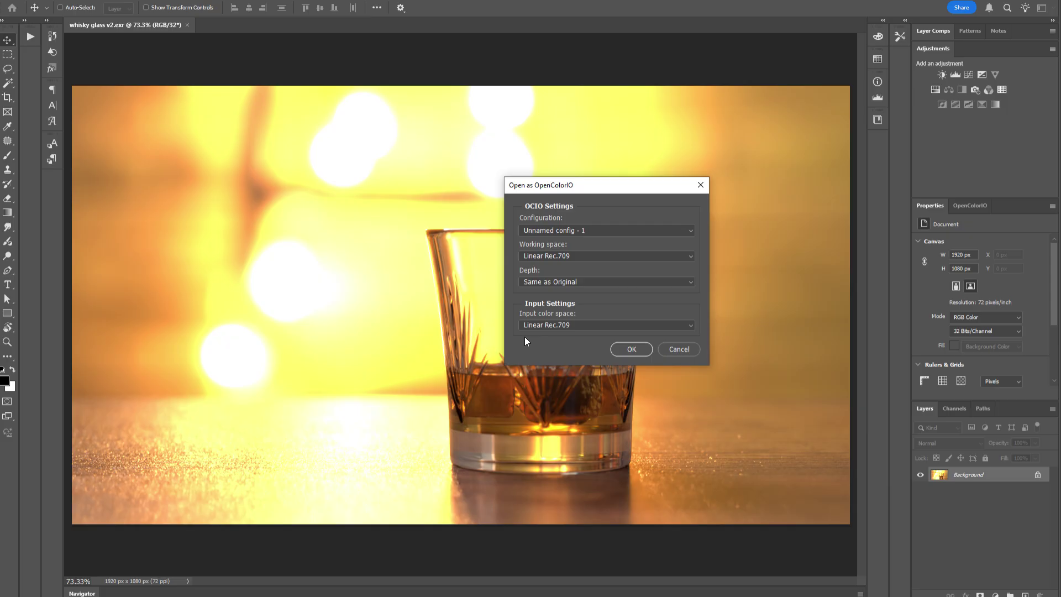
left_click(632, 350)
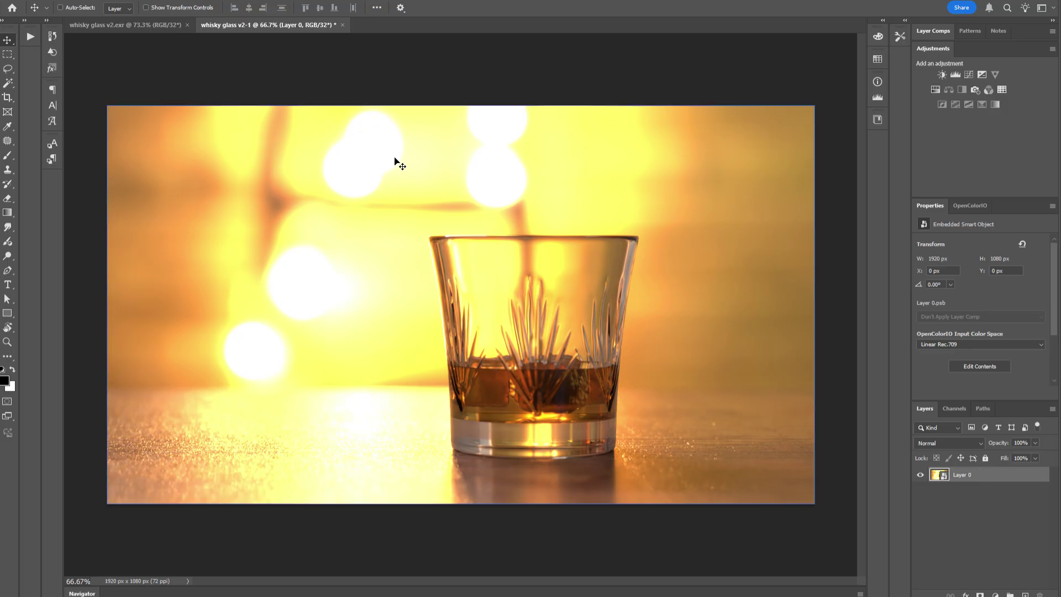
- Show the OpenColorIO panel and set both Blender's view transform and Photoshop's OCIO view to AgX
left_click(229, 2)
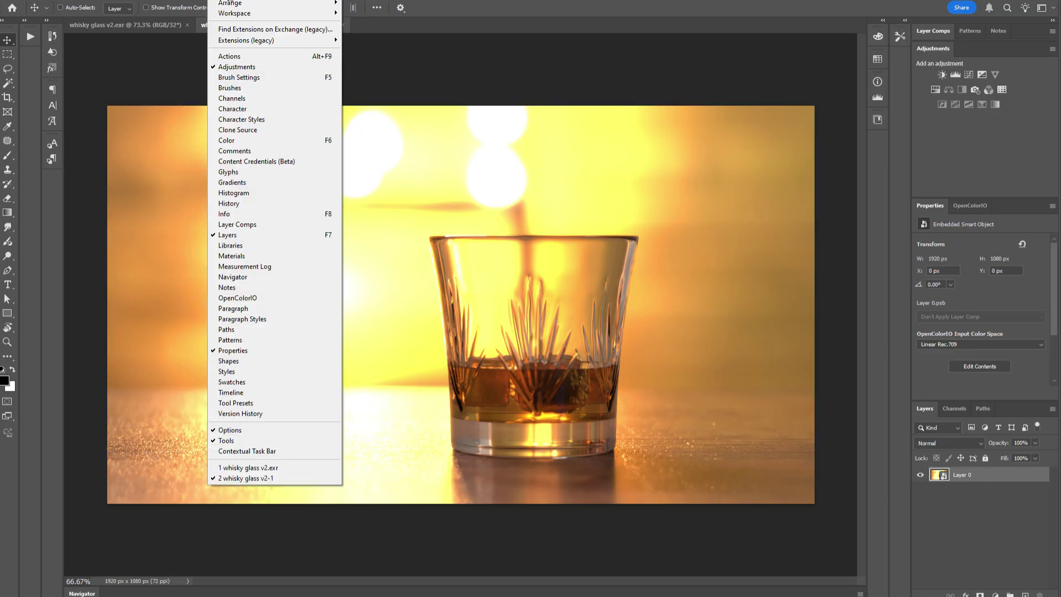
left_click(240, 293)
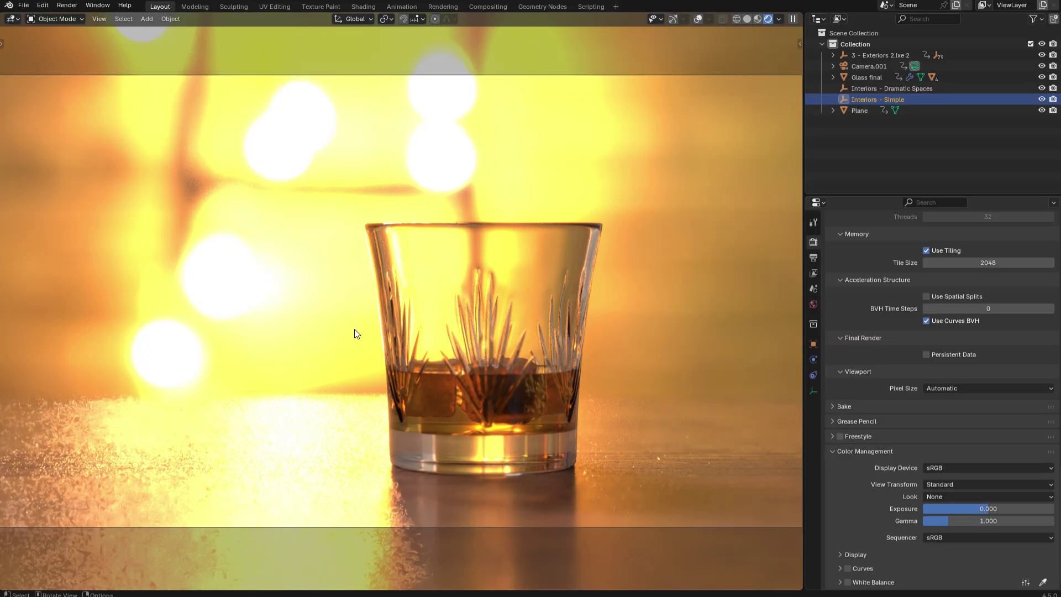
left_click(956, 483)
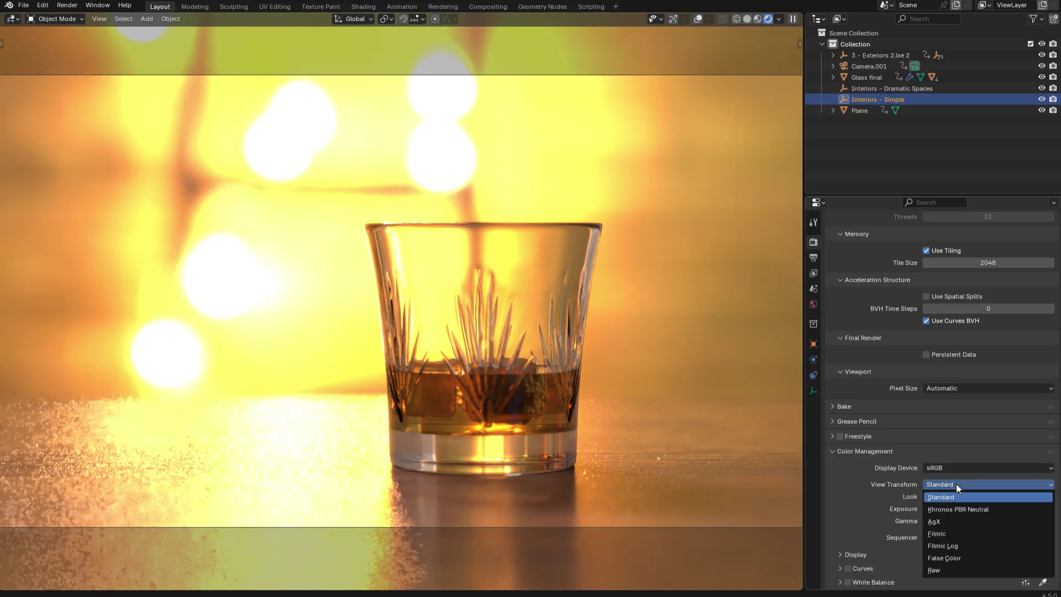
left_click(945, 520)
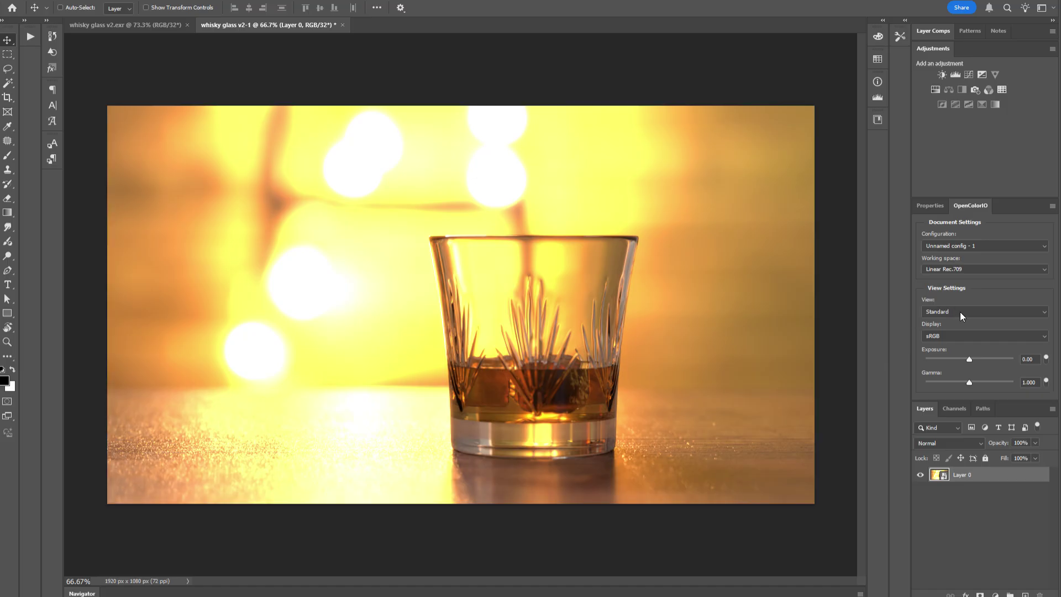
left_click(960, 312)
left_click(946, 347)
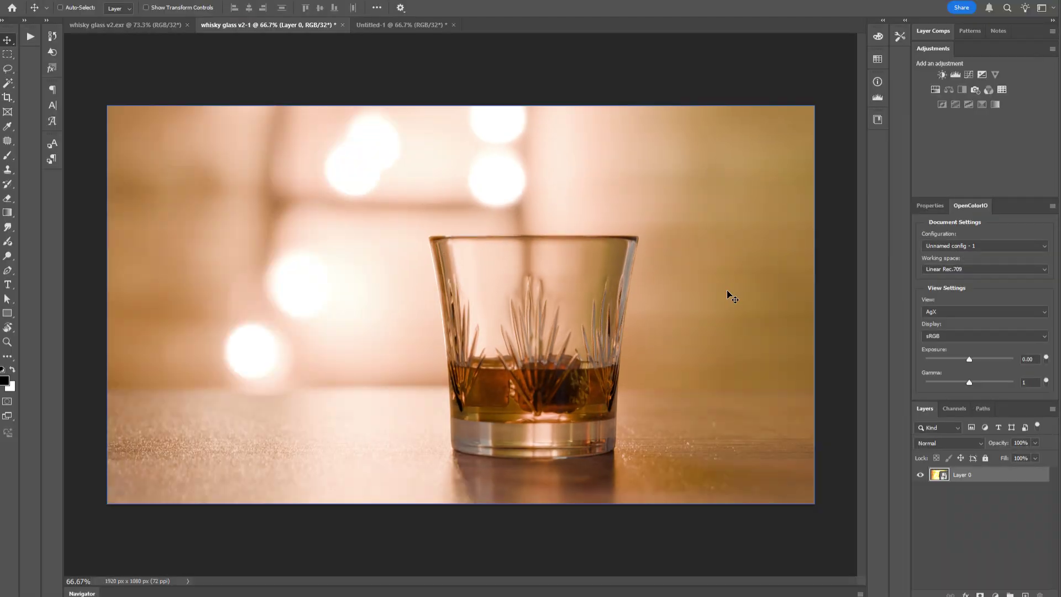
left_click(959, 335)
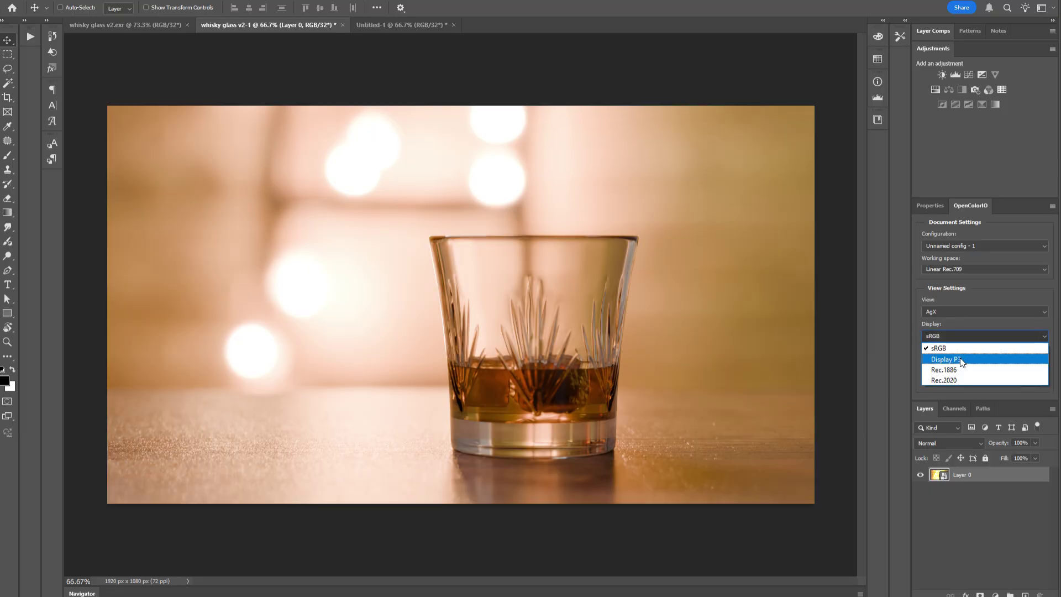
left_click(967, 323)
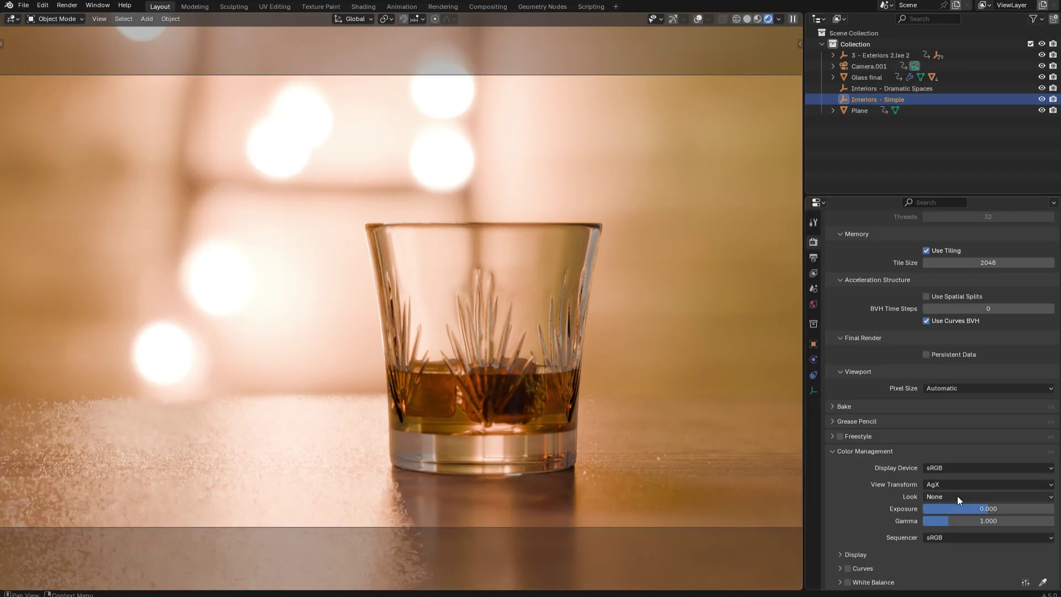
- Change Blender's color-management Look from None to Punchy
left_click(957, 496)
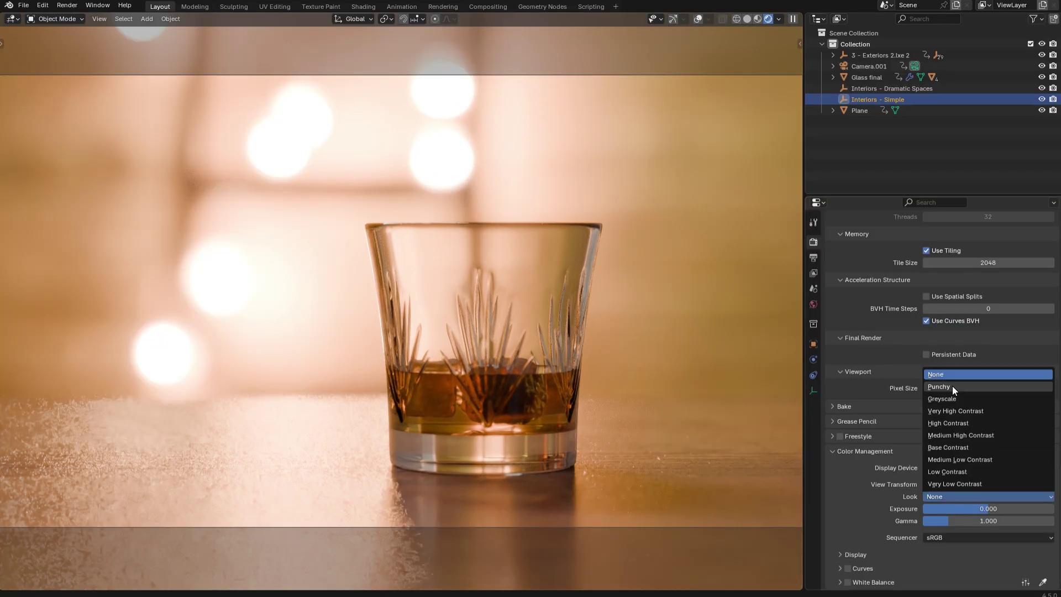
left_click(953, 386)
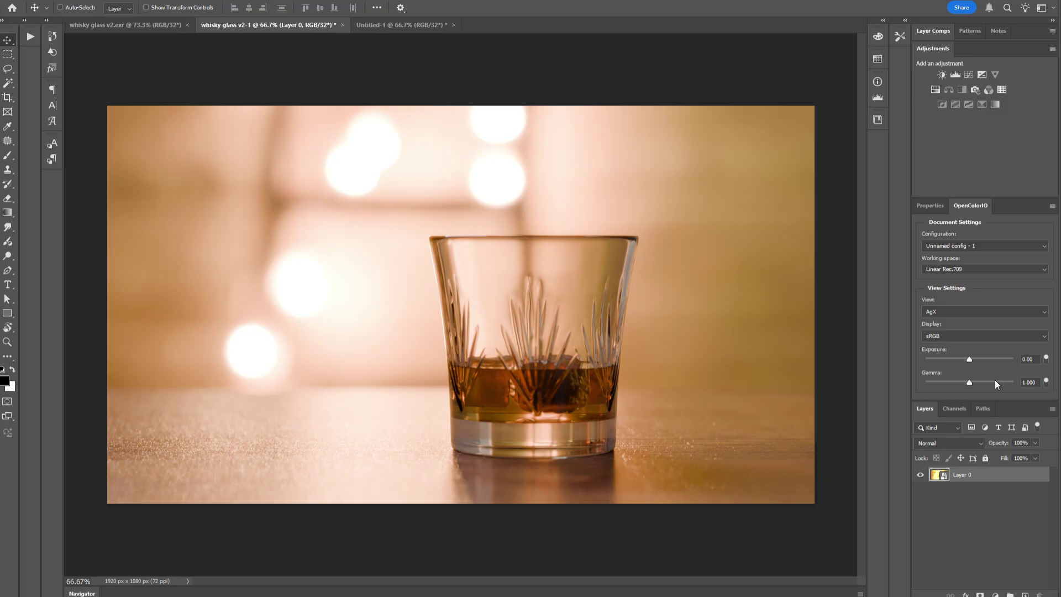
- Add an Exposure adjustment layer and enter 0.8 as its Gamma Correction
left_click(983, 75)
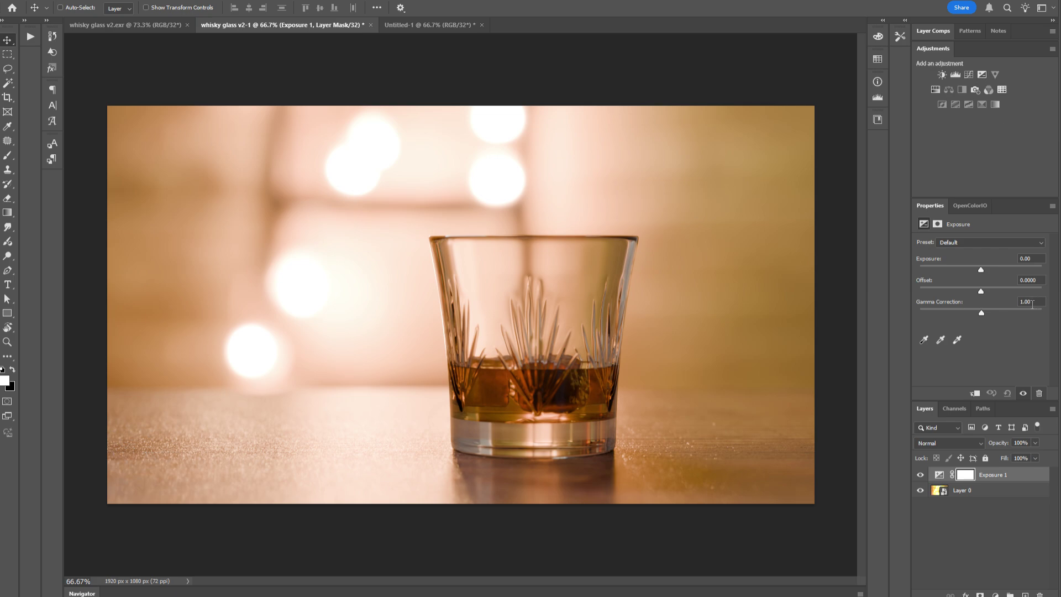
type("0.8")
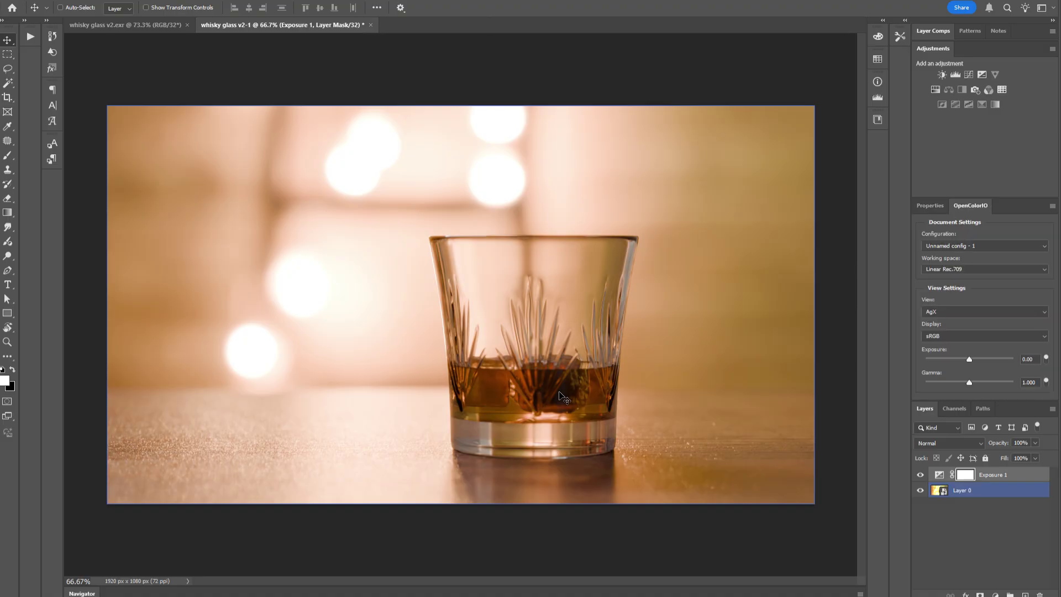
- Duplicate whisky glass v2-1 to the sRGB IEC61966-2.1 profile as Untitled-3, then return to whisky glass v2-1
left_click(37, 1)
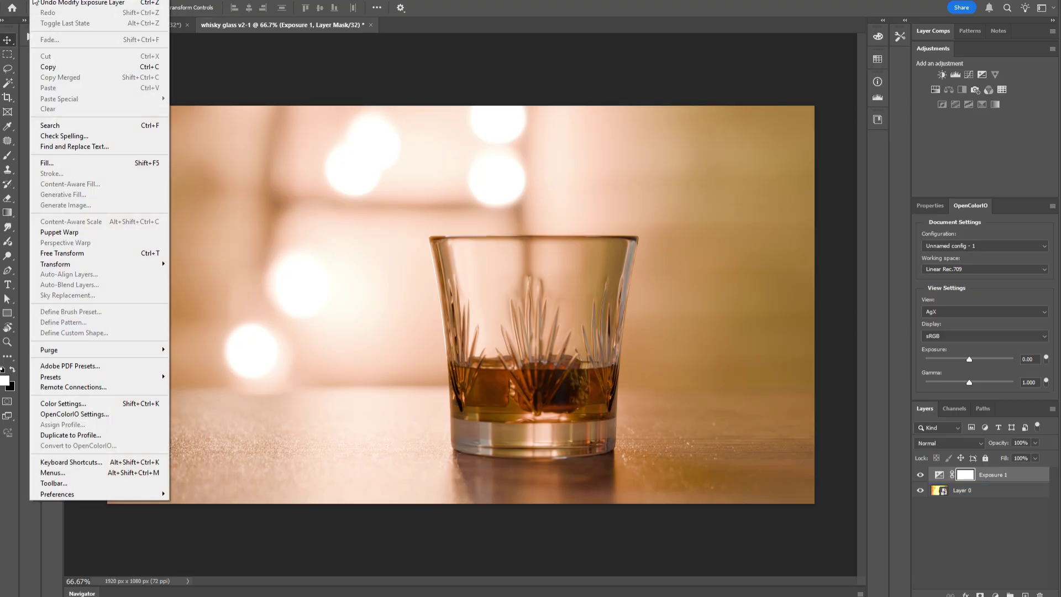
left_click(70, 435)
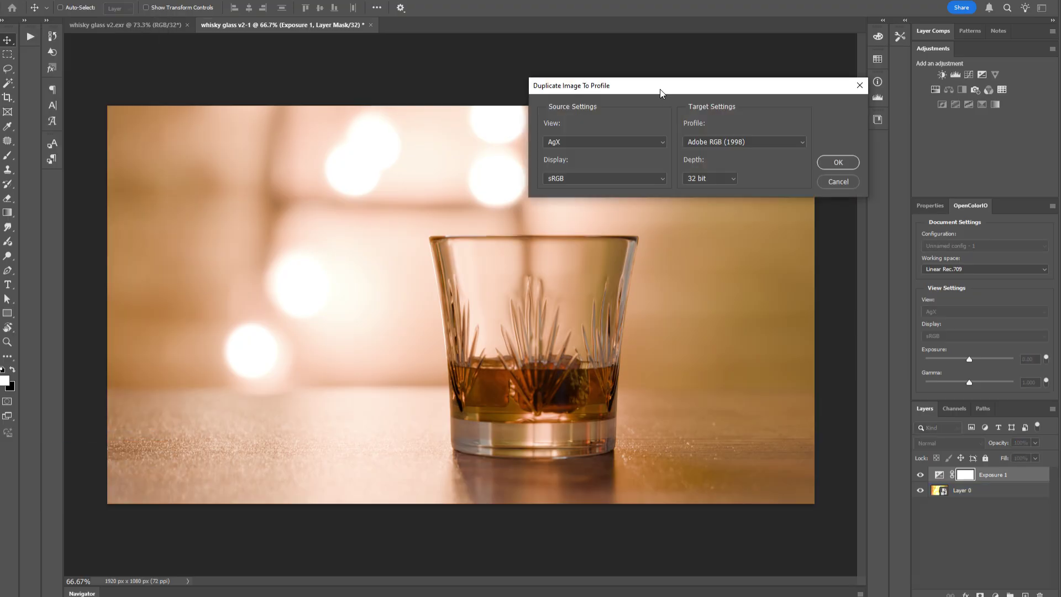
left_click_drag(660, 88, 456, 233)
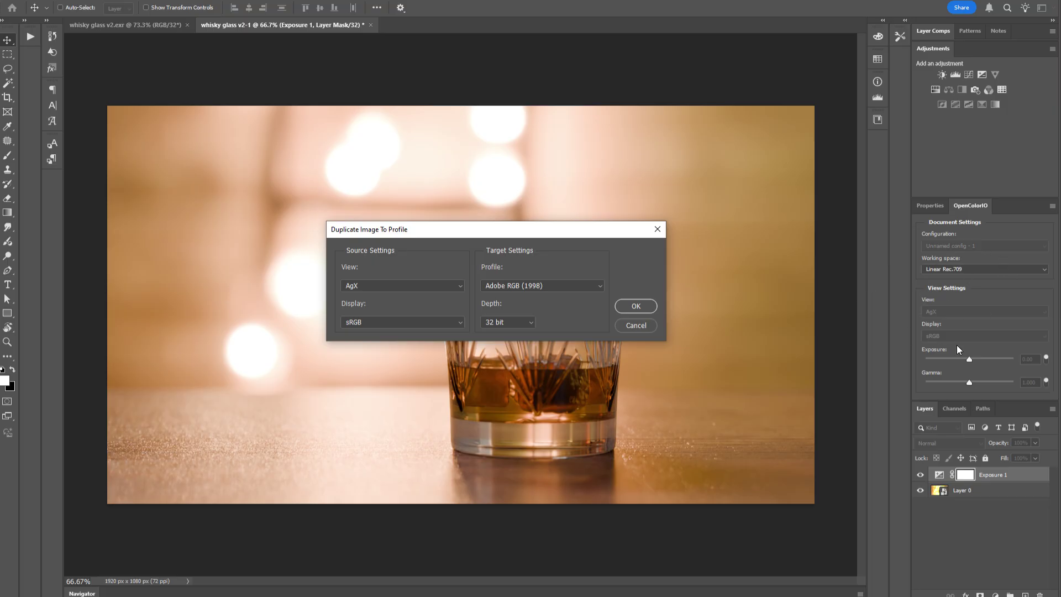
left_click(545, 284)
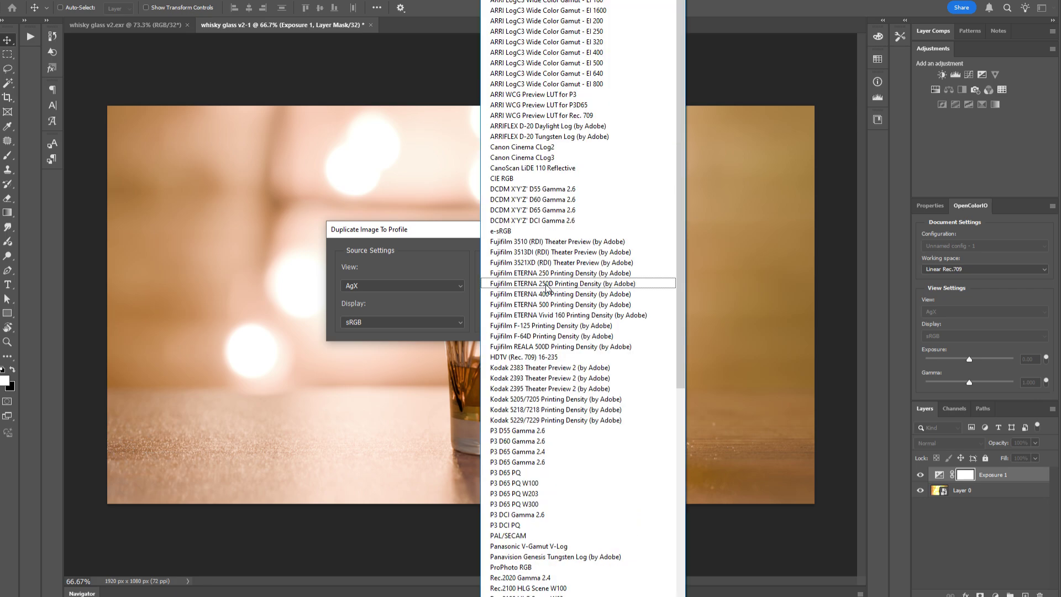
key("Escape")
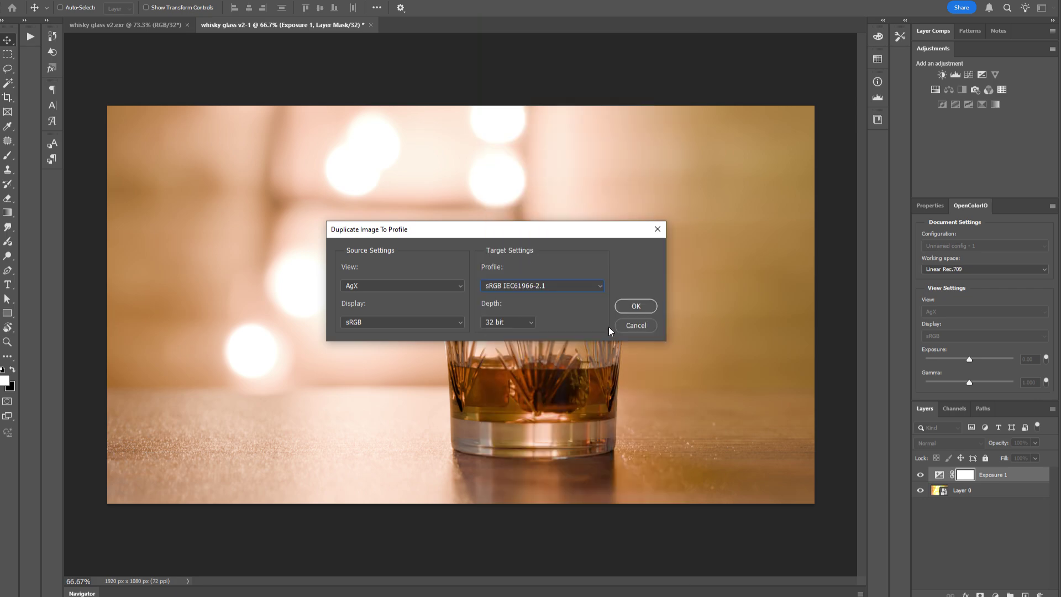
left_click(636, 307)
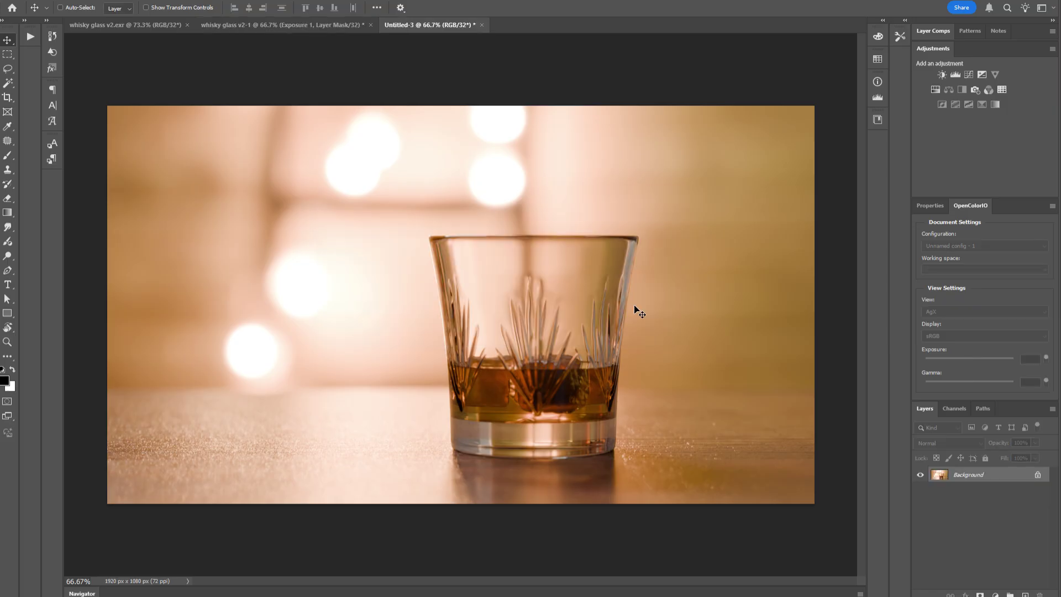
left_click(308, 25)
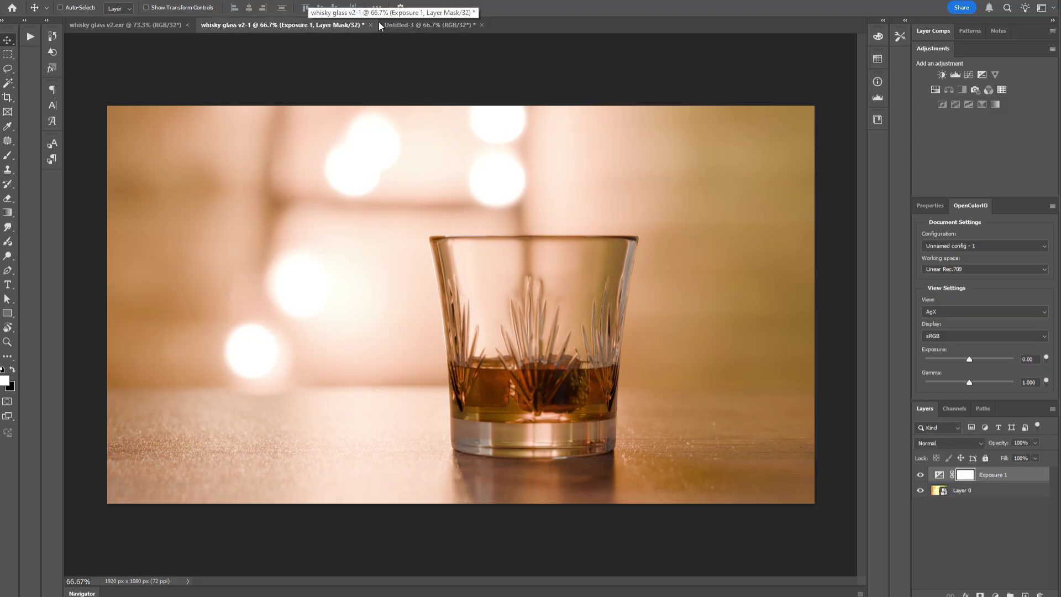
- Convert Untitled-3 to 8 Bits/Channel using Exposure and Gamma HDR toning
left_click(416, 25)
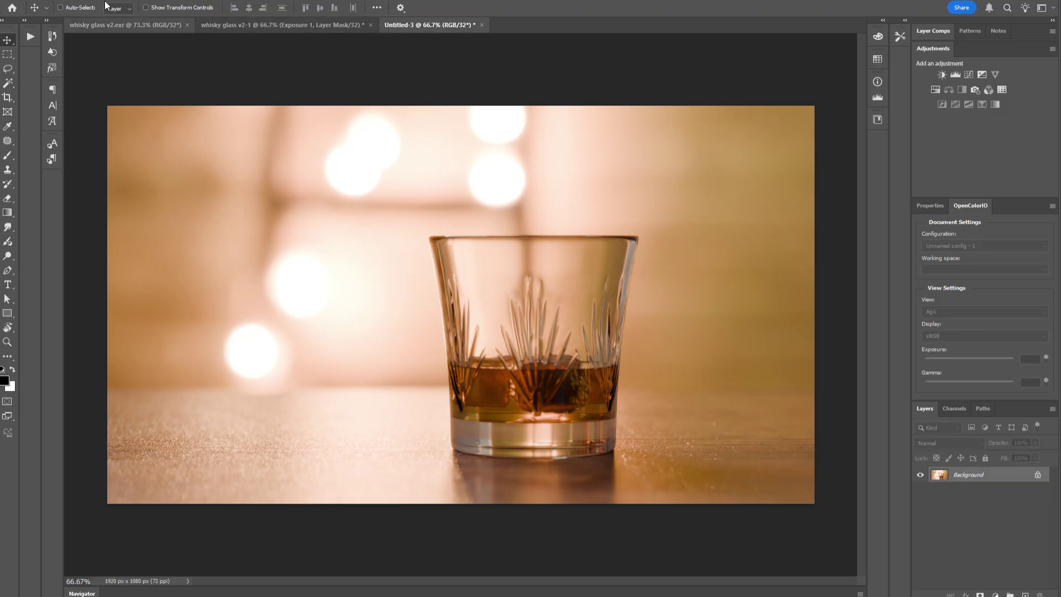
left_click(67, 2)
mouse_move(68, 6)
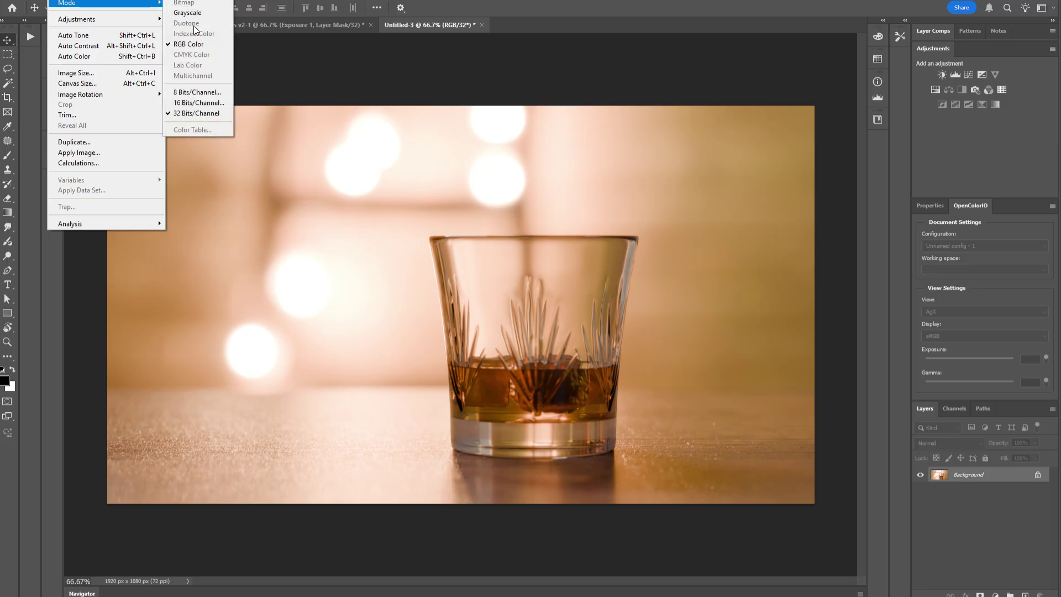
left_click(199, 93)
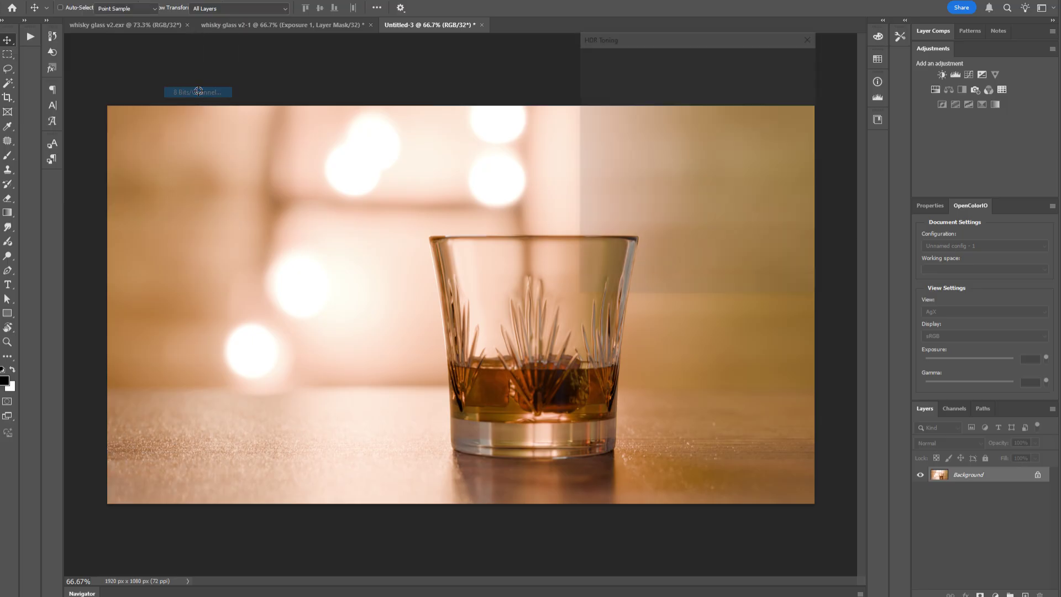
left_click(646, 78)
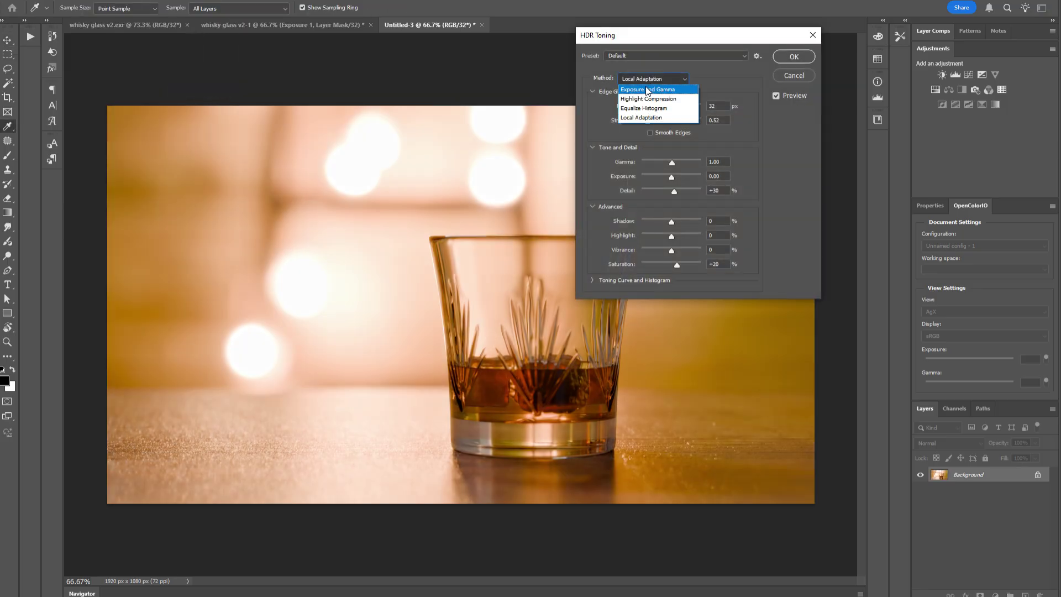
left_click(647, 89)
left_click(791, 57)
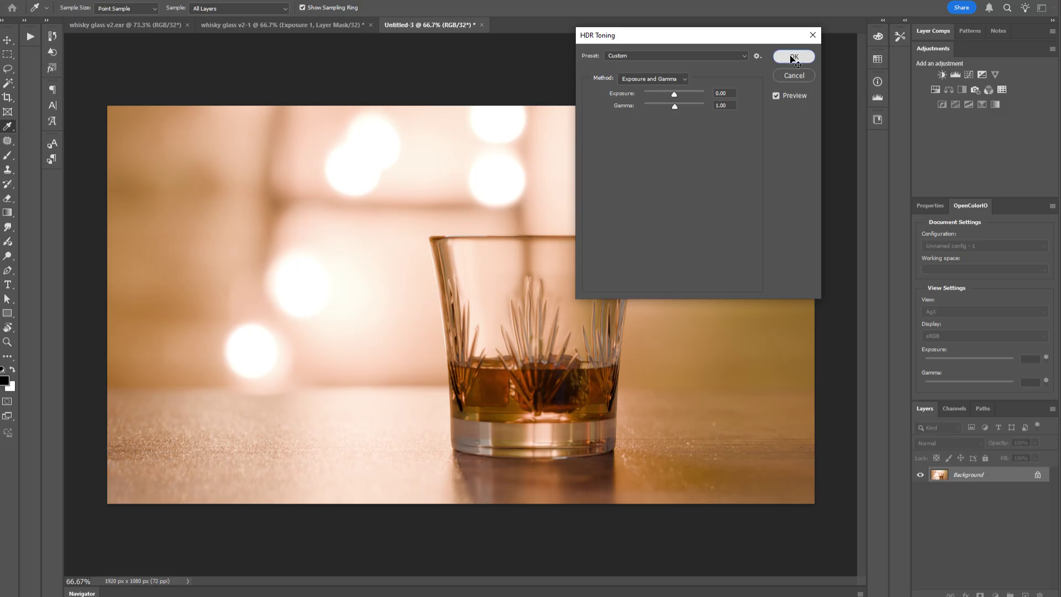
key("v")
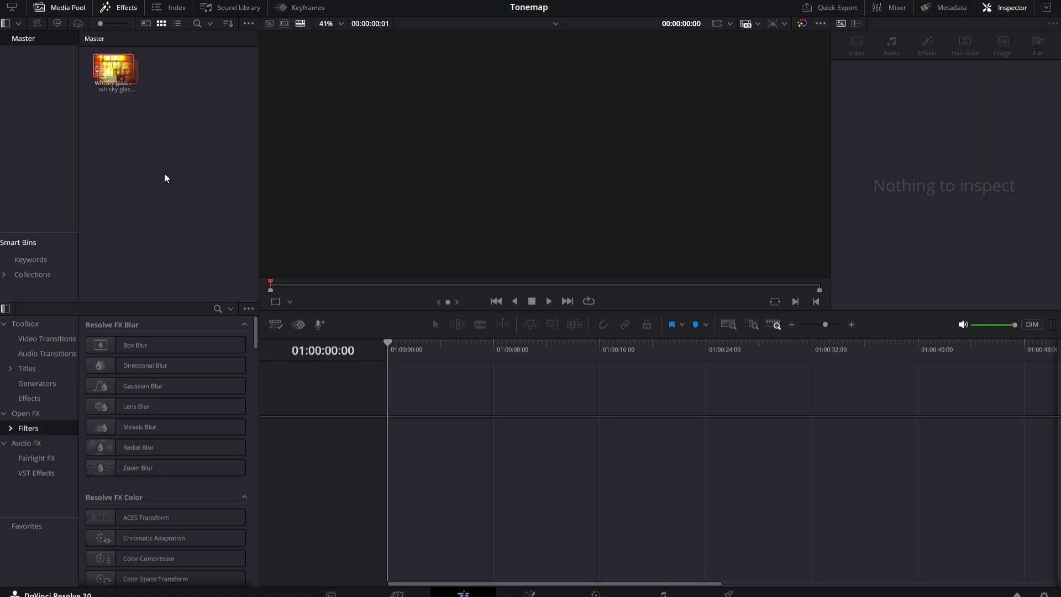
- Drag whisky glass v2.exr from the Media Pool onto a new timeline and move to the Fusion page
left_click_drag(165, 175, 489, 441)
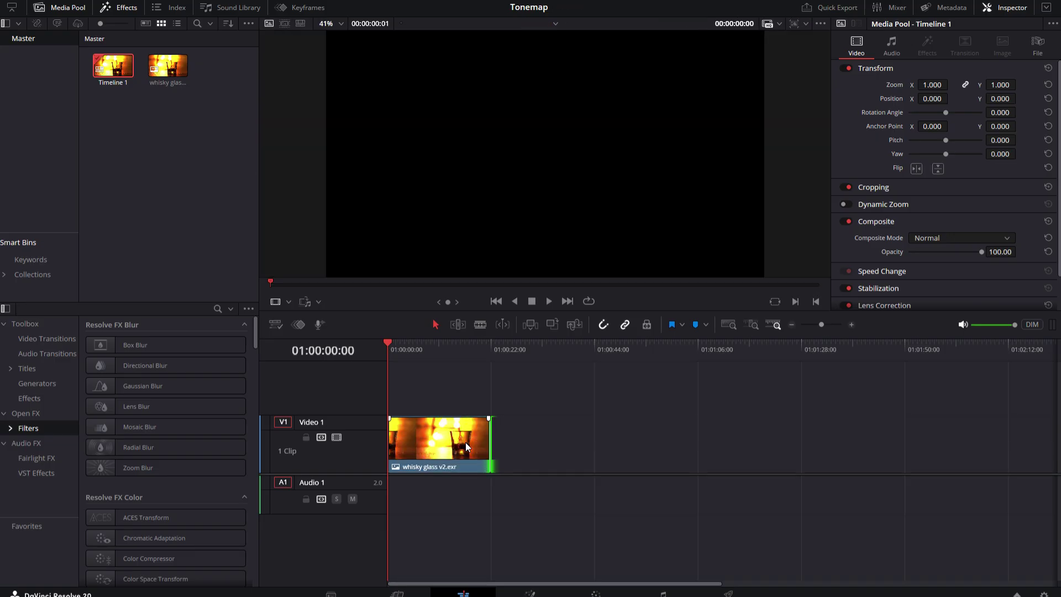
left_click(530, 593)
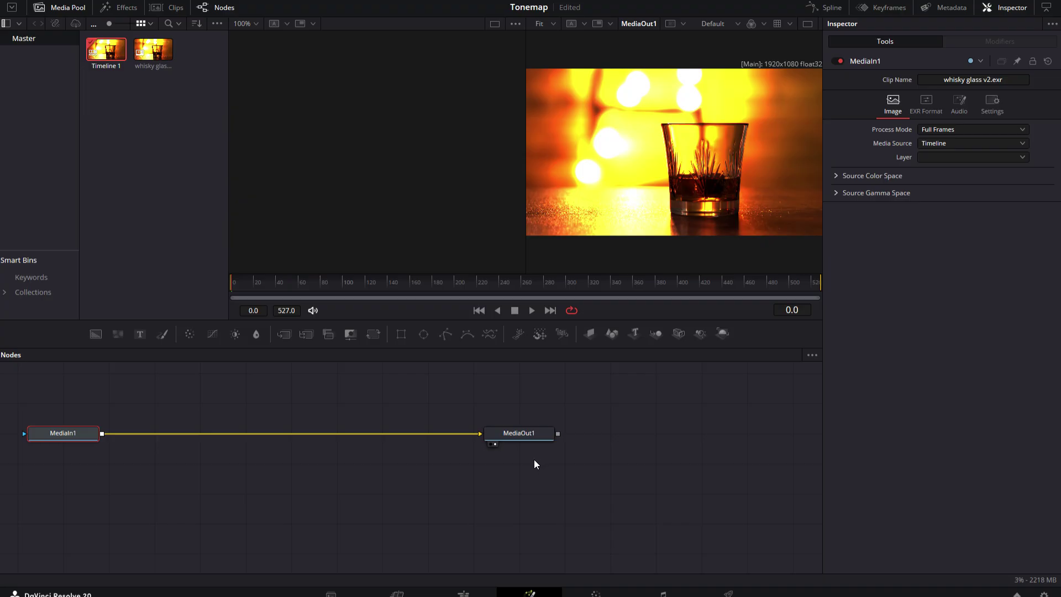
- Add an OCIO ColorSpace node and wire it between MediaIn1 and MediaOut1
right_click(271, 485)
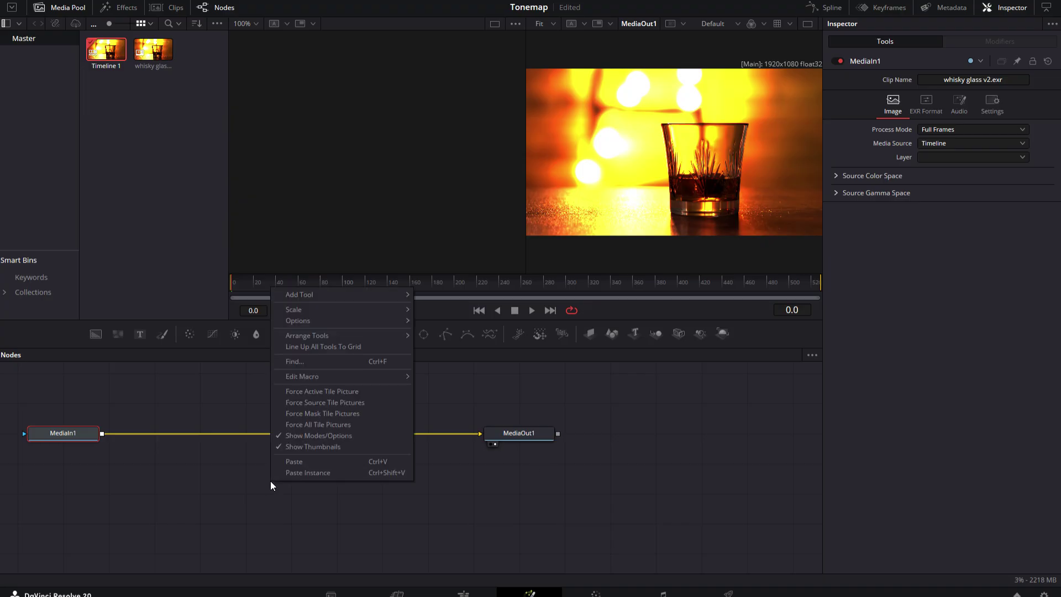
mouse_move(310, 296)
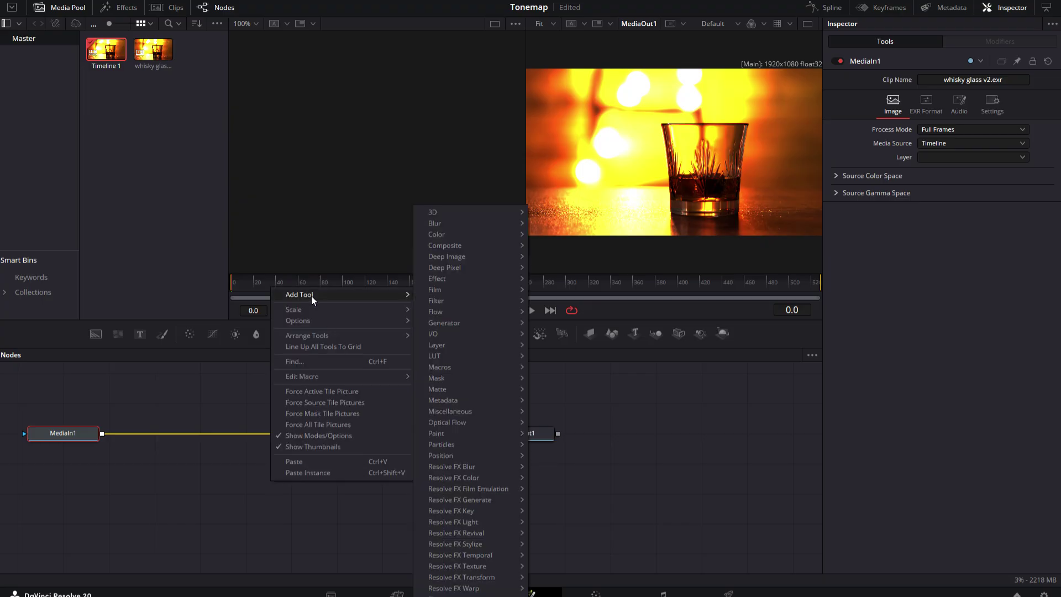
mouse_move(441, 236)
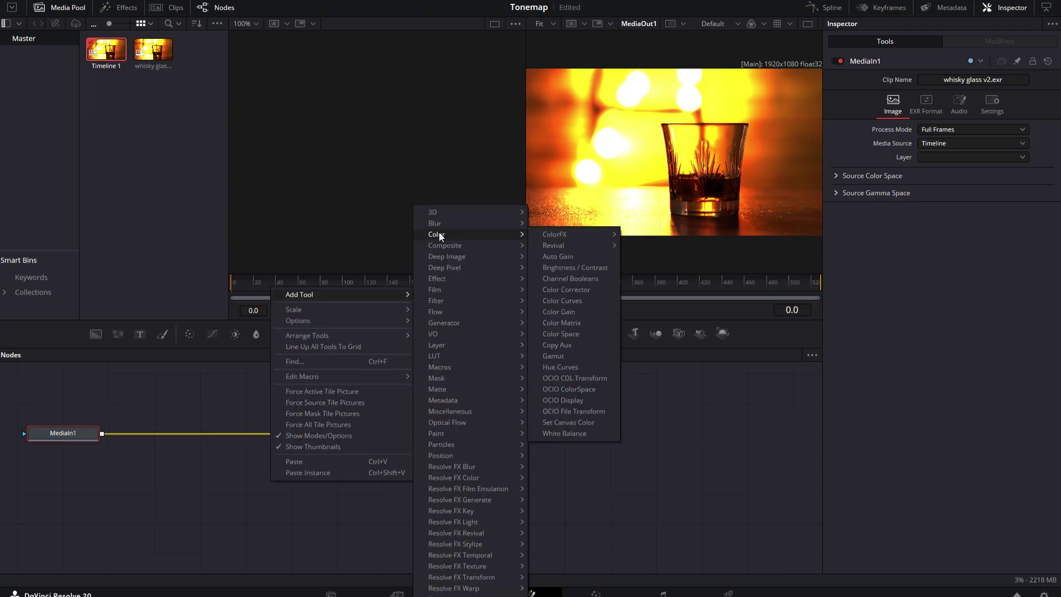
left_click(576, 390)
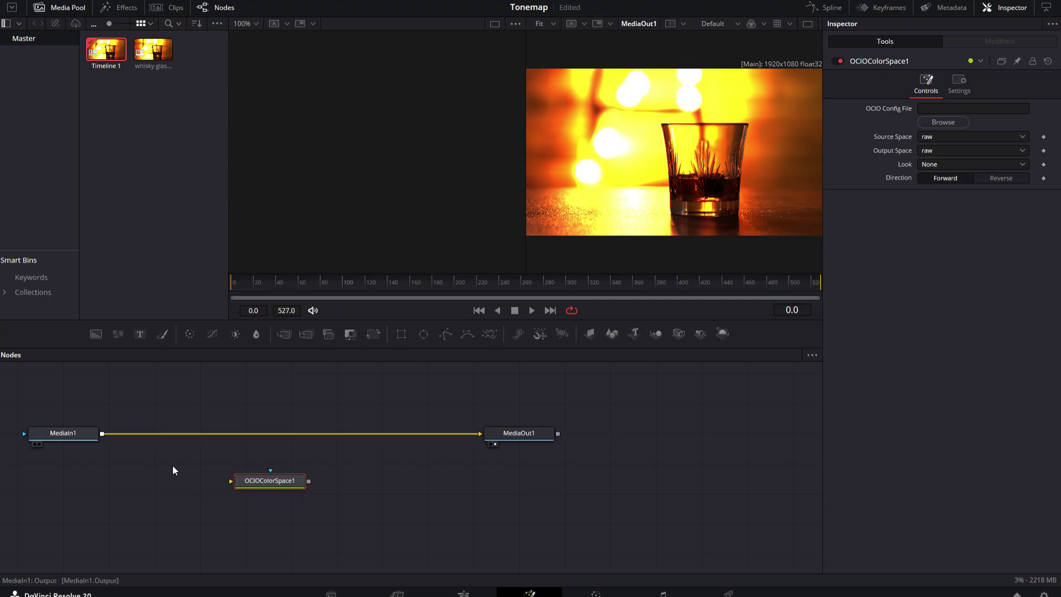
left_click_drag(102, 433, 231, 480)
left_click_drag(308, 481, 482, 433)
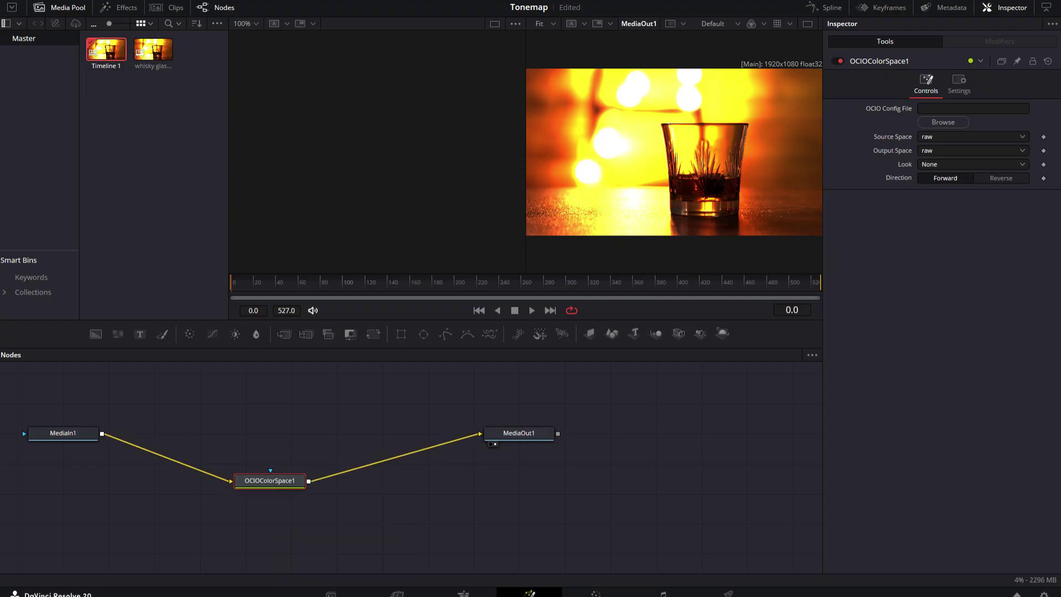
- Copy the colormanagement folder path from Explorer and return to Fusion
left_click(231, 580)
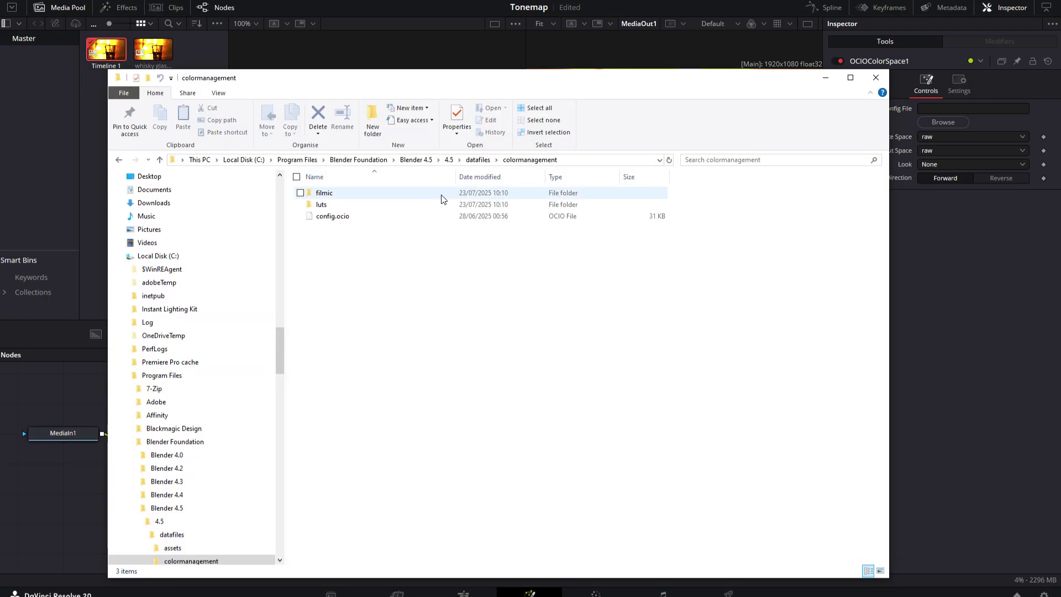
left_click(578, 160)
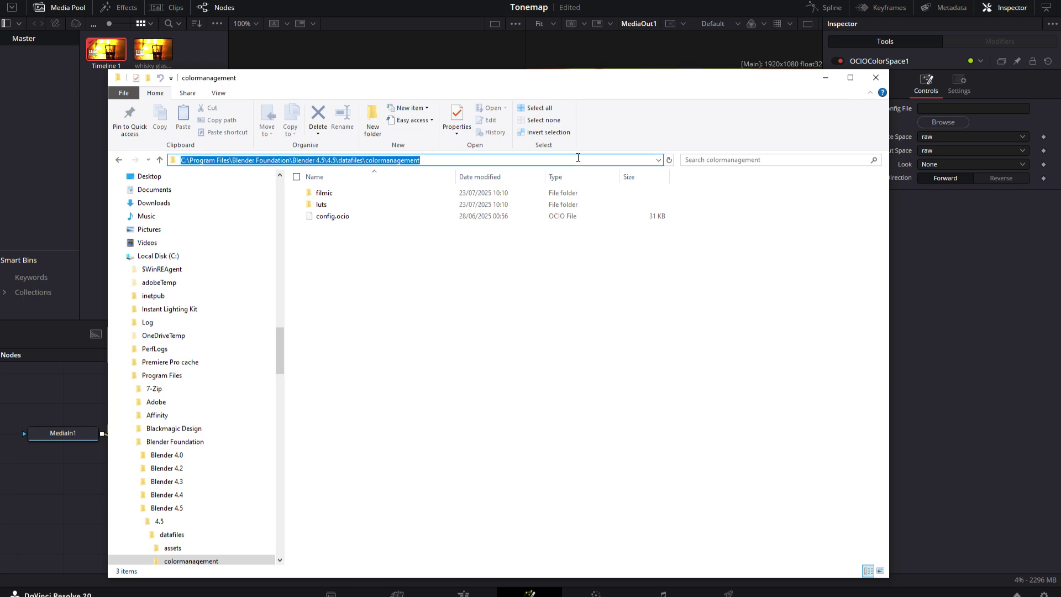
key("alt+Tab")
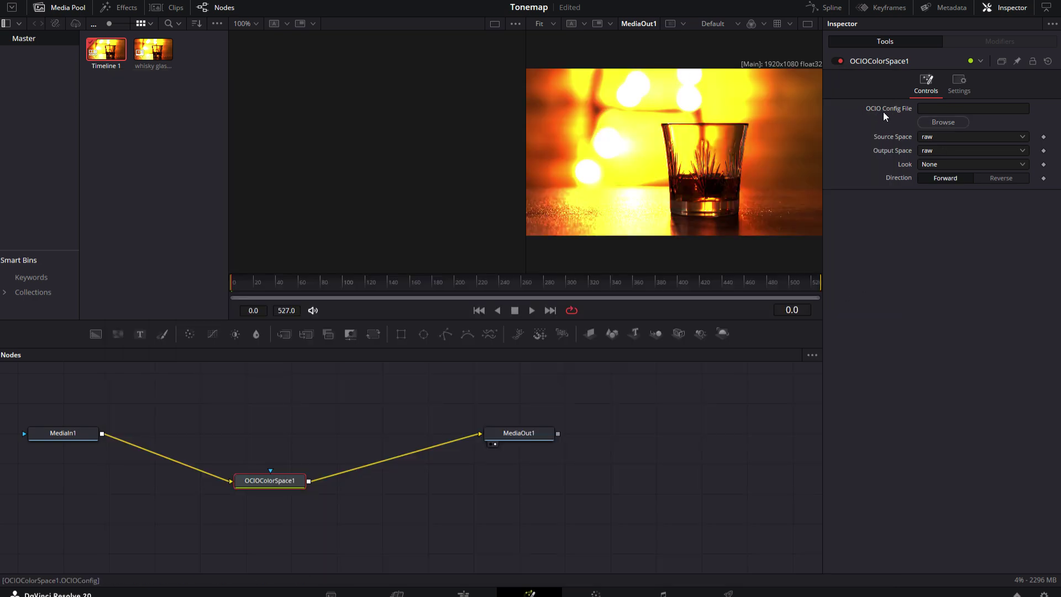
- Load Blender's config.ocio into the OCIO ColorSpace node
left_click(942, 123)
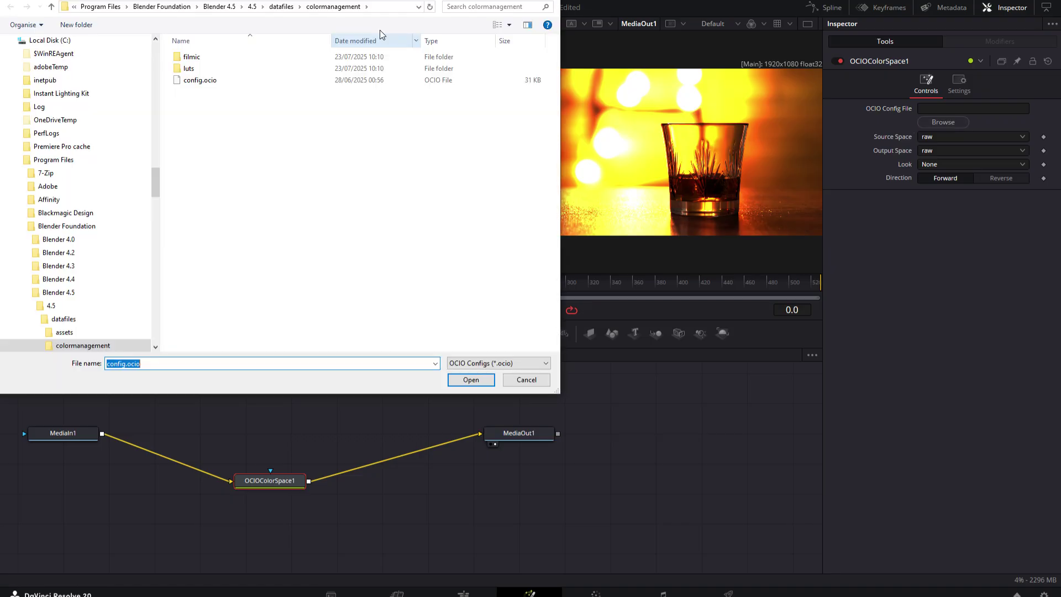
double_click(190, 81)
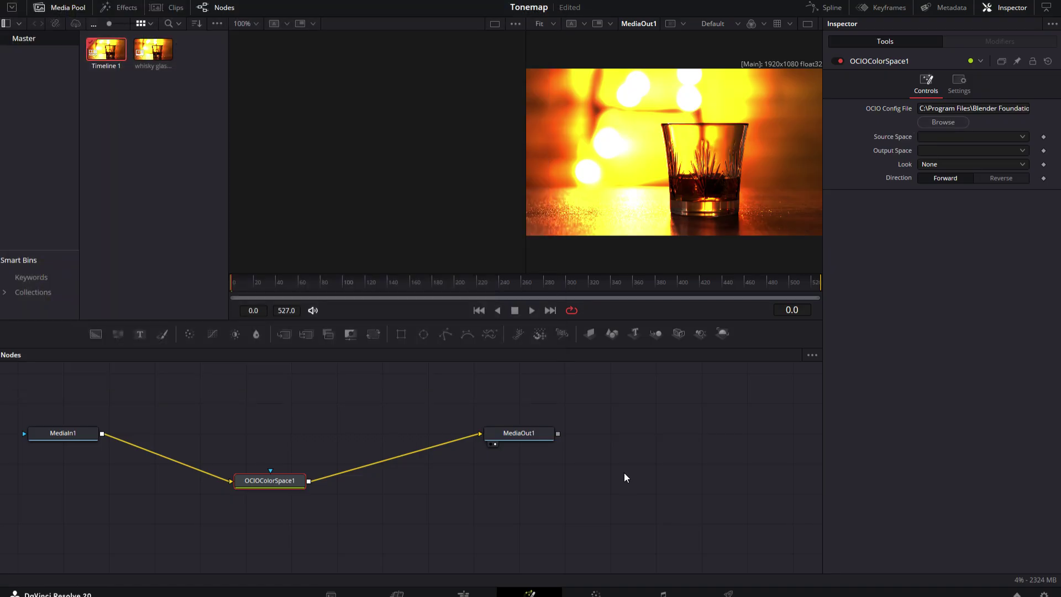
left_click_drag(282, 482, 282, 483)
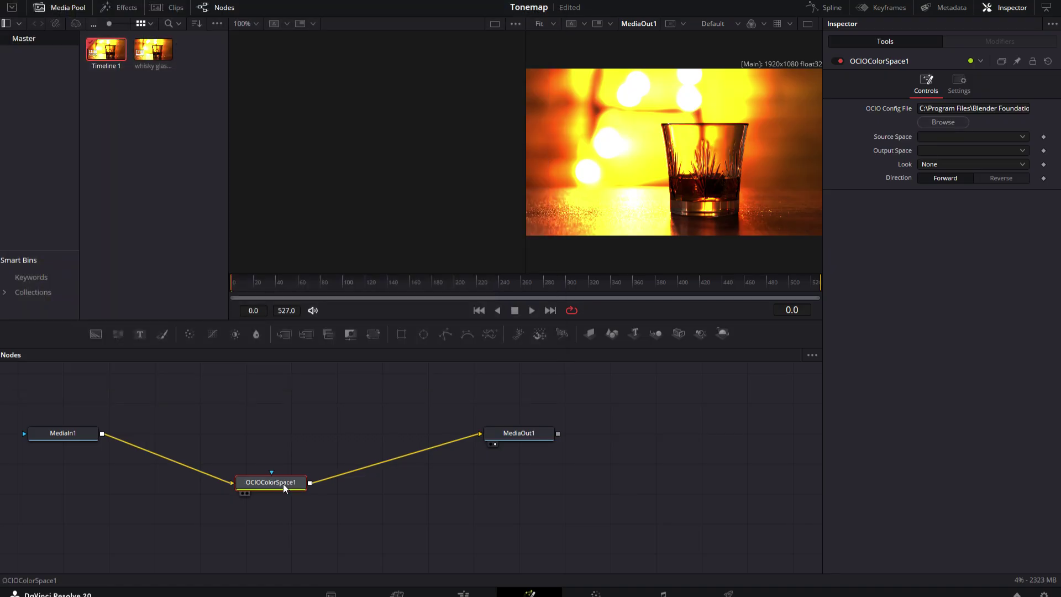
- Set source space to Linear Rec.709 and output space to AgX Base sRGB, saving the project
left_click(931, 137)
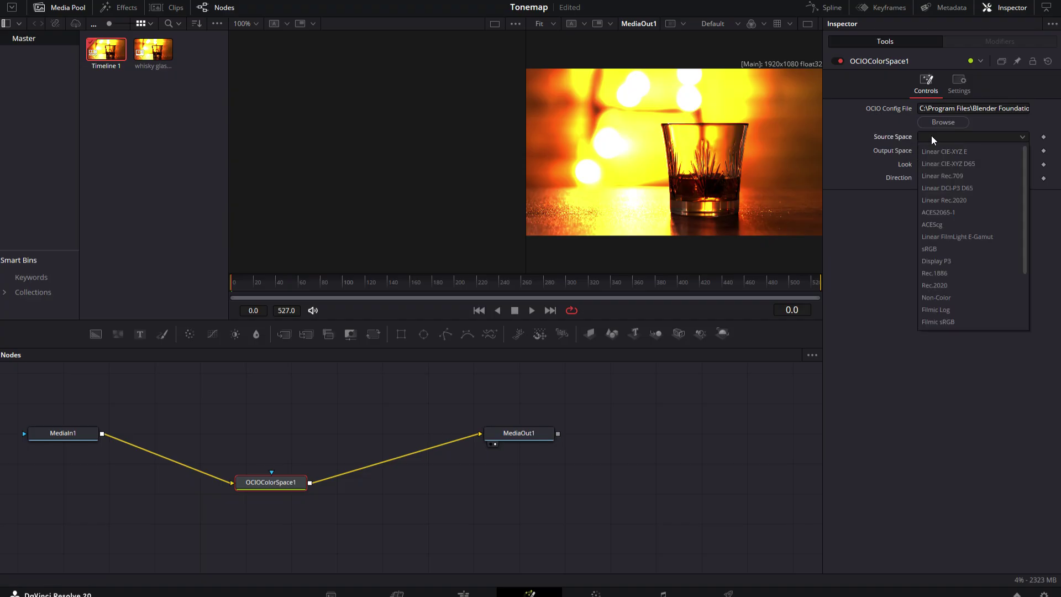
left_click(938, 176)
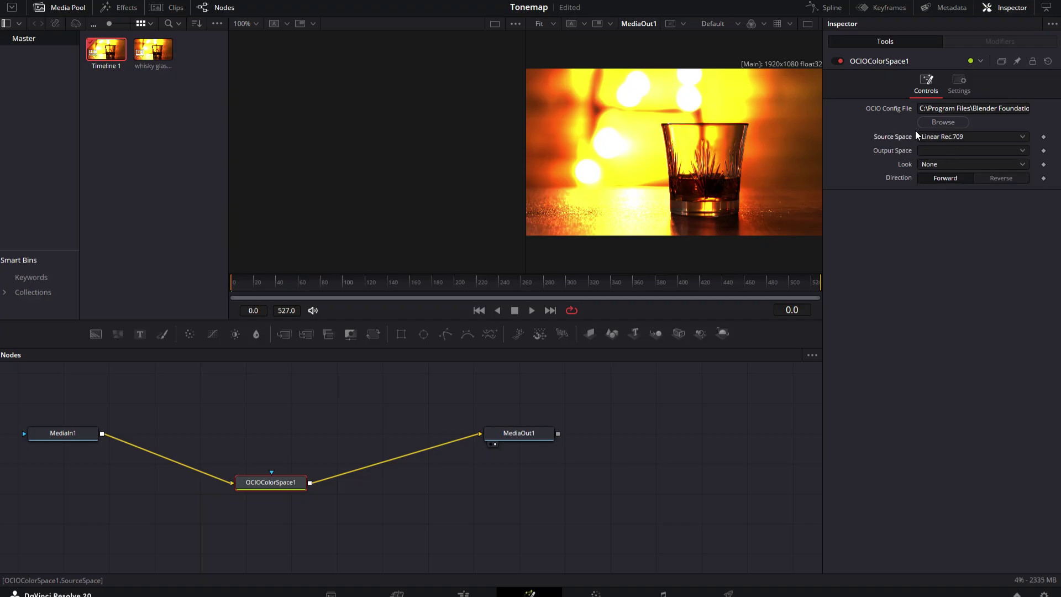
key("ctrl+s")
left_click(937, 151)
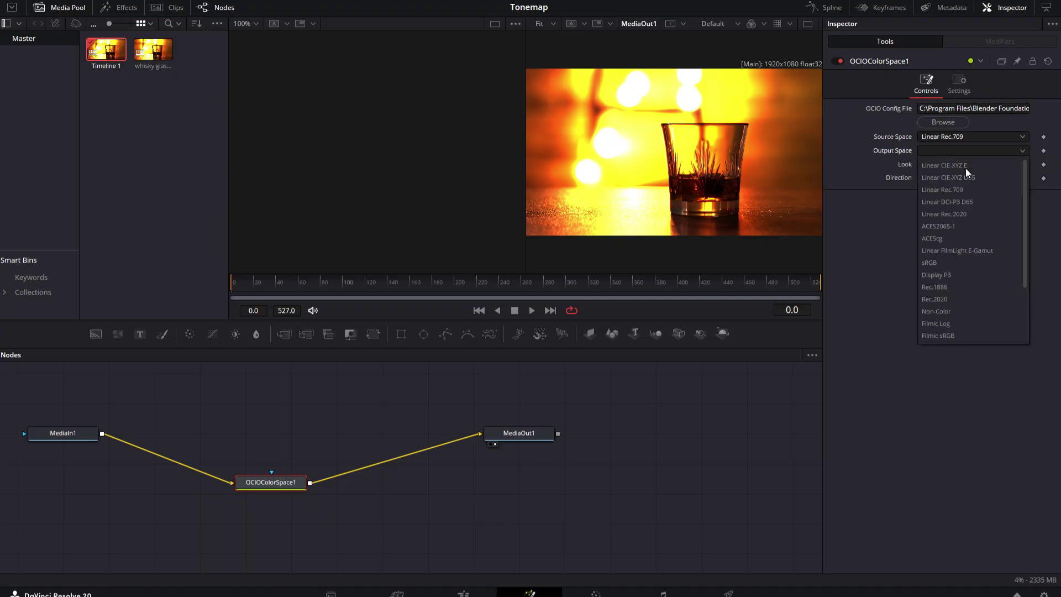
scroll(985, 192, "down", 2)
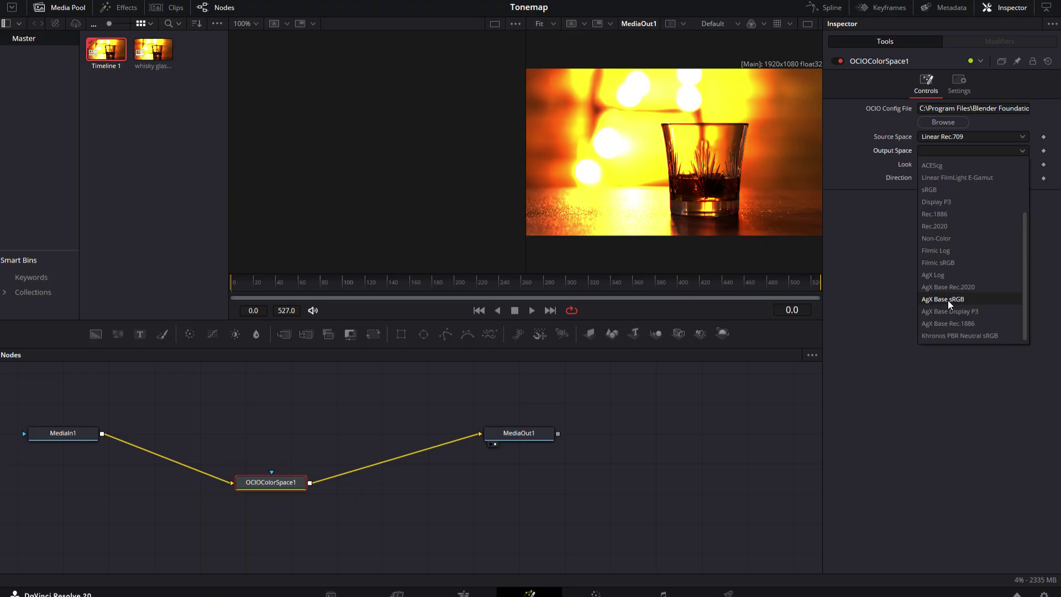
left_click(963, 301)
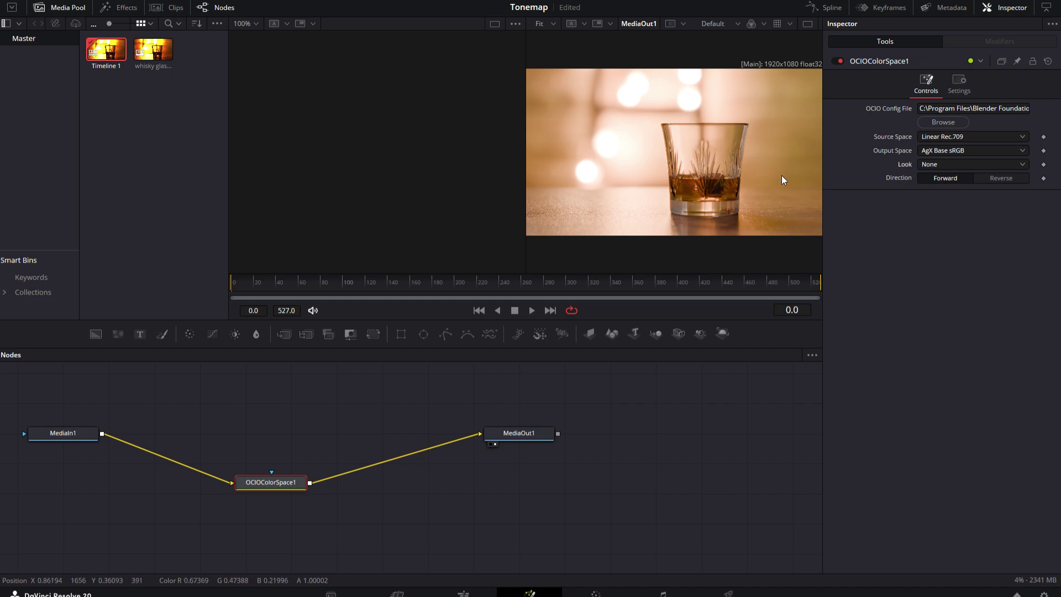
left_click(942, 164)
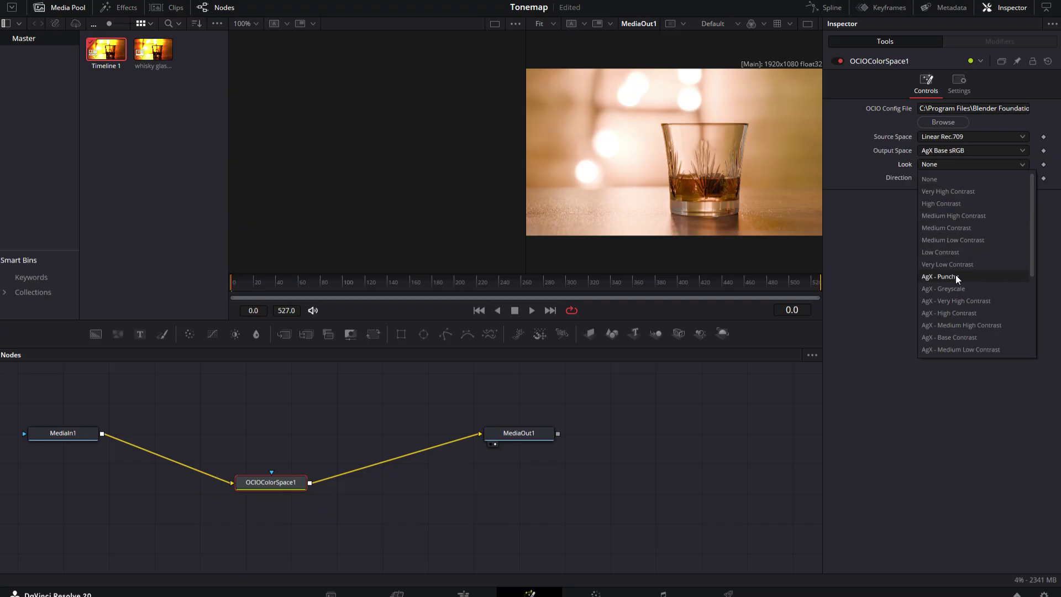
left_click(948, 275)
left_click(940, 162)
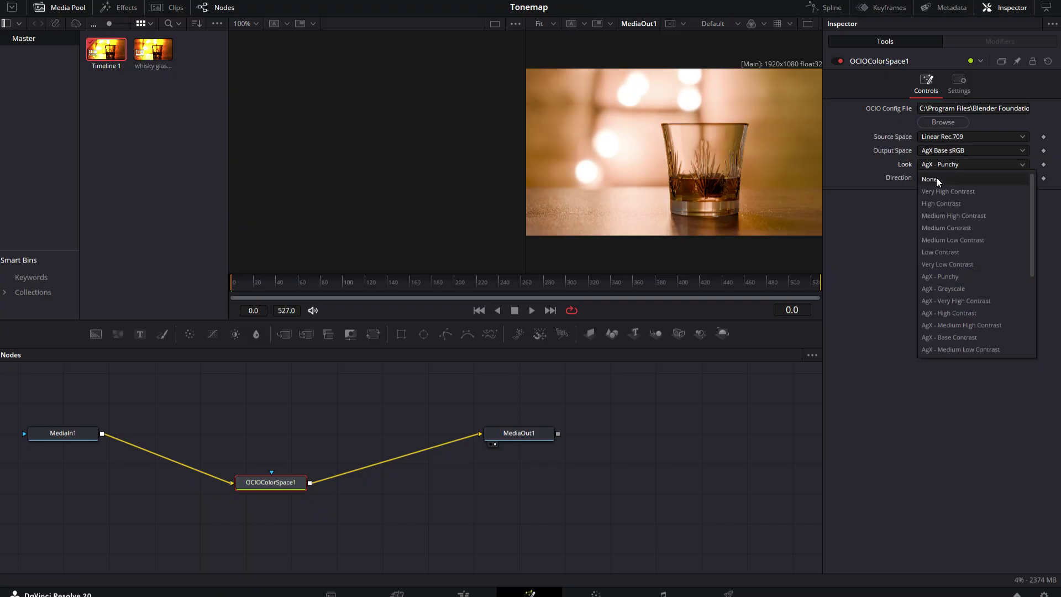
left_click(936, 178)
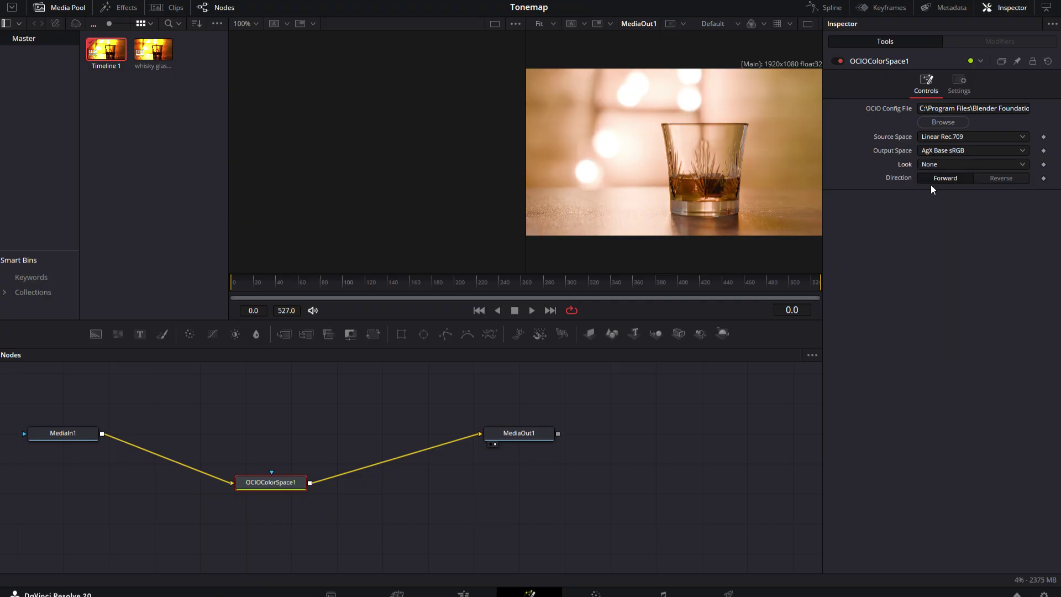
- Switch to the Edit page to view the AgX-converted whisky glass clip in Timeline 1
left_click(464, 594)
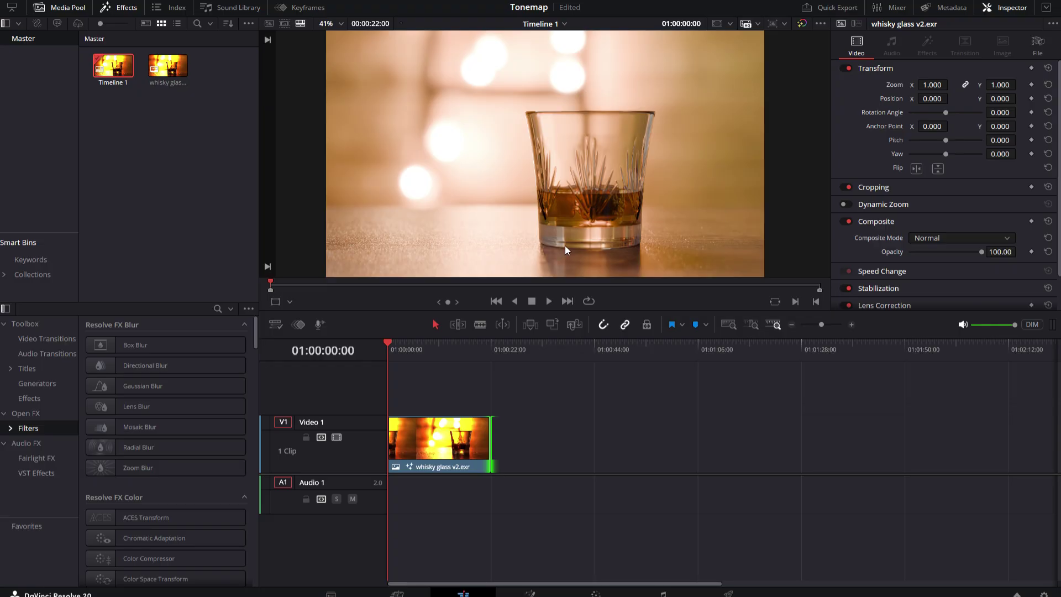